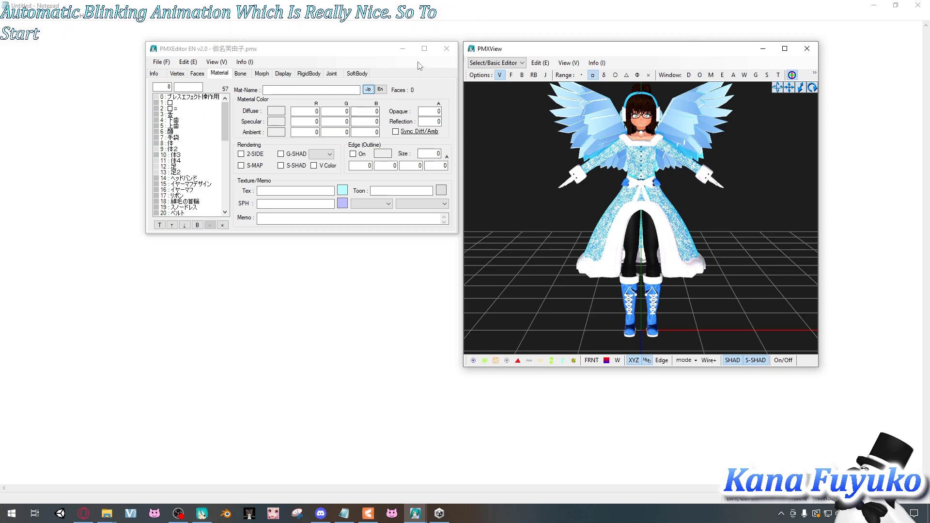
left_click(366, 51)
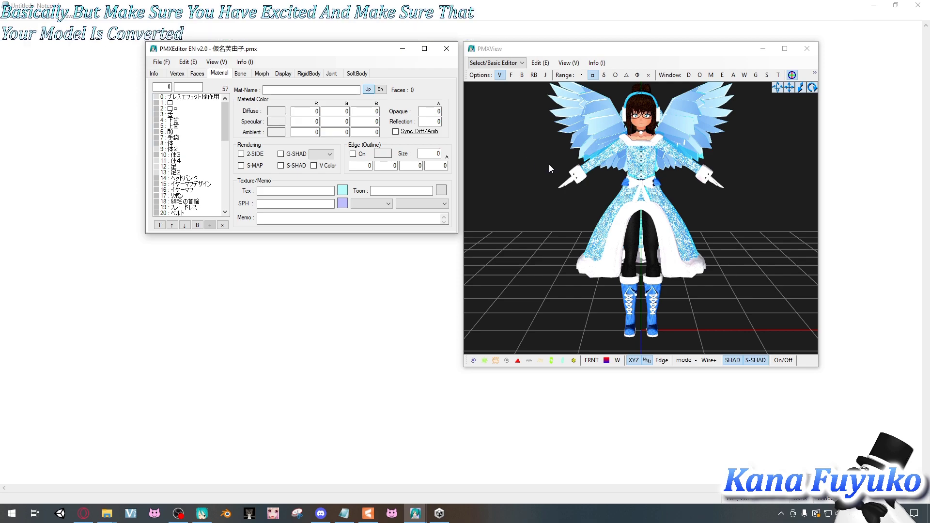
right_click_drag(580, 173, 554, 149)
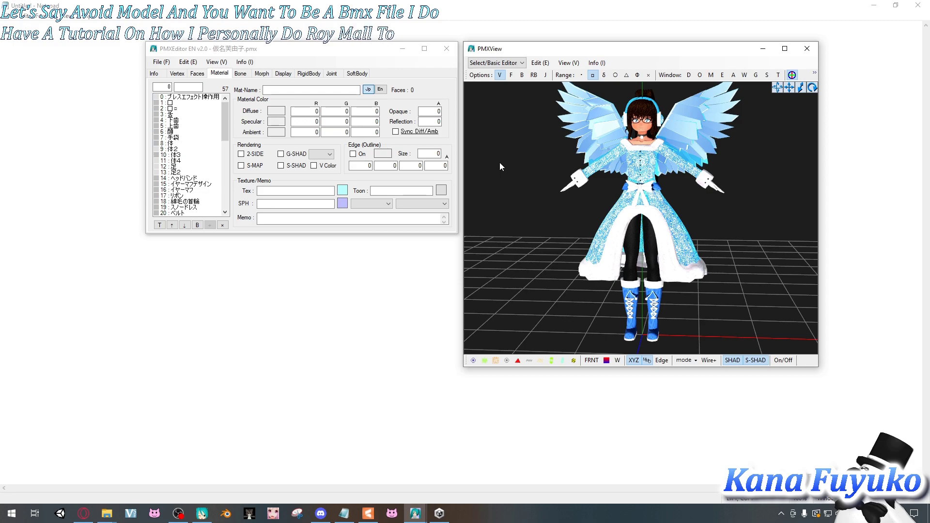
right_click_drag(542, 199, 576, 253)
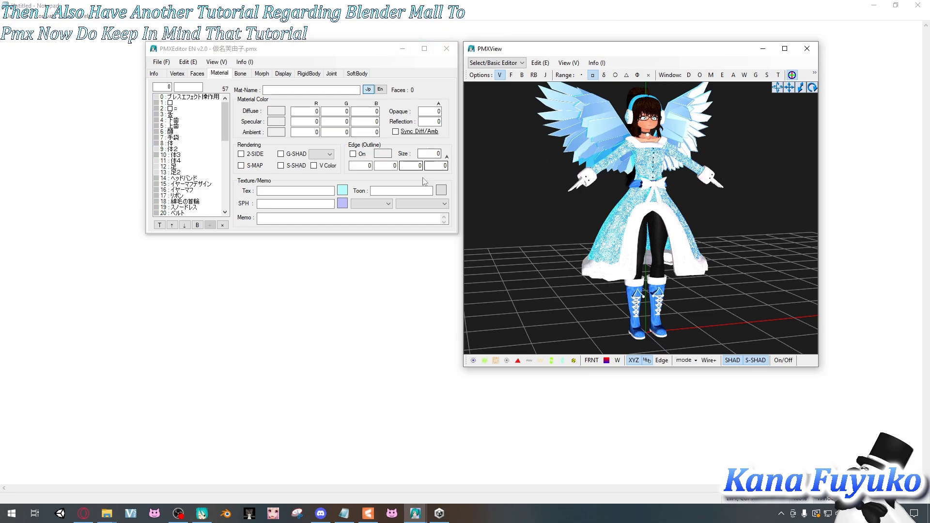
right_click_drag(526, 175, 545, 163)
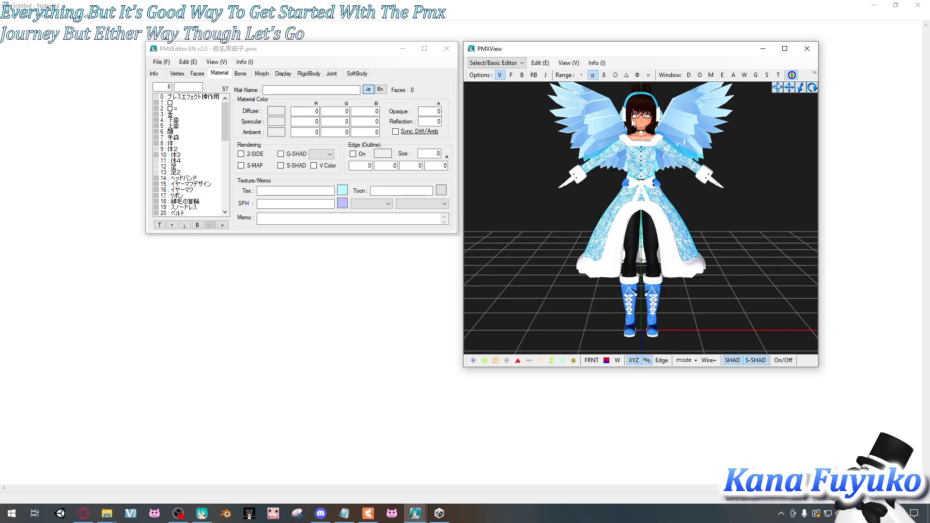
right_click_drag(598, 150, 705, 199)
key("Home")
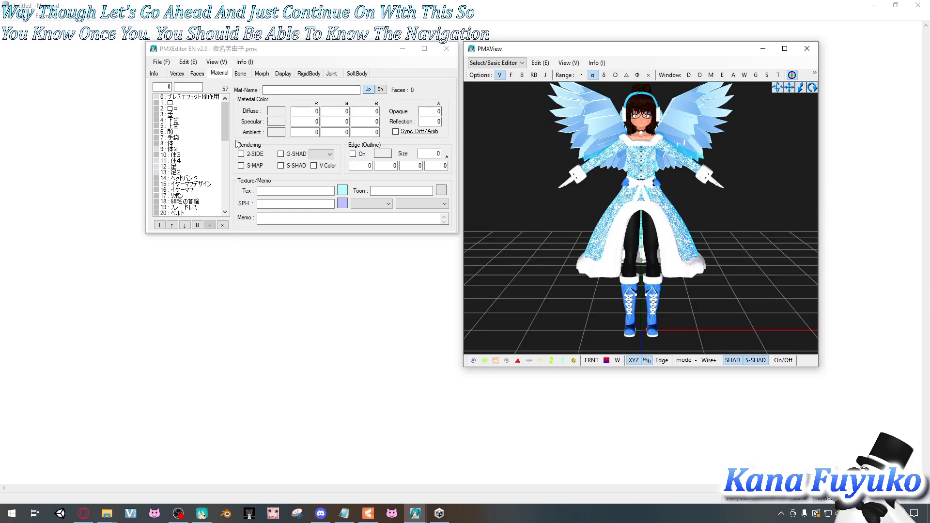
left_click(187, 62)
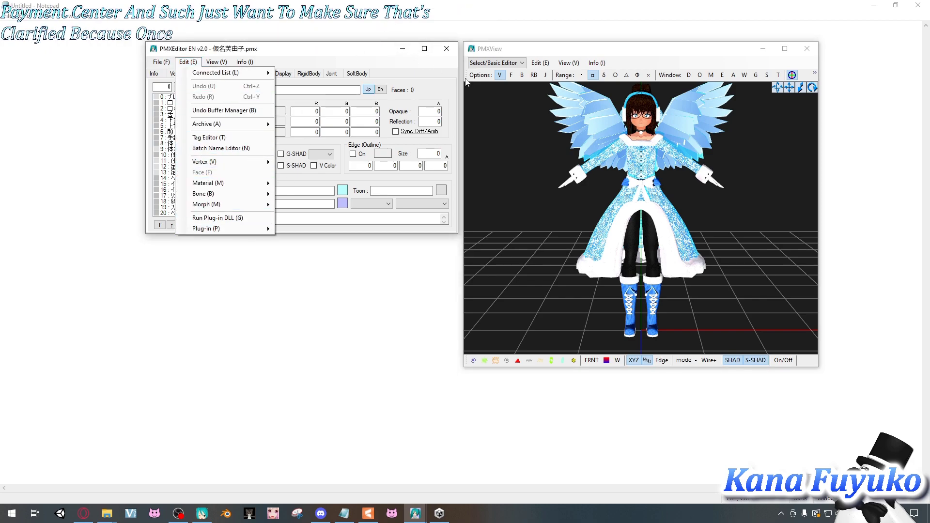
left_click(522, 127)
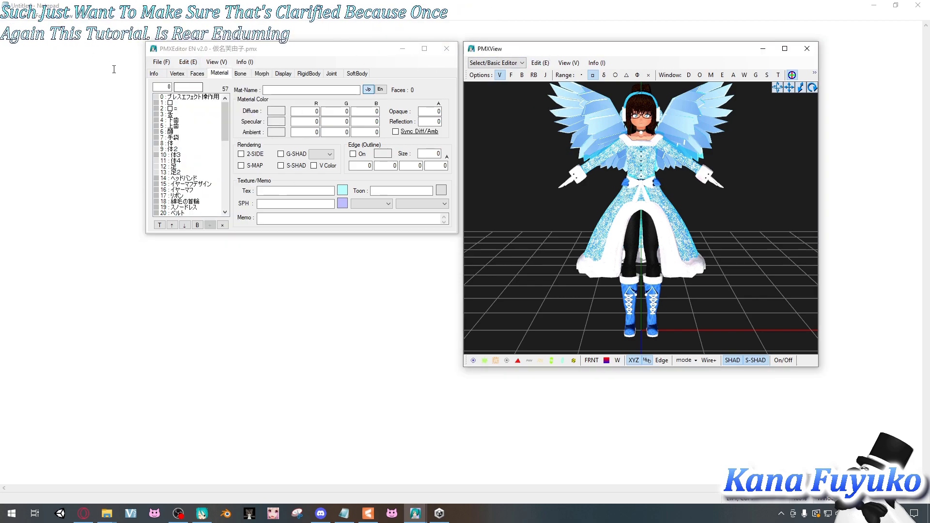
left_click(185, 59)
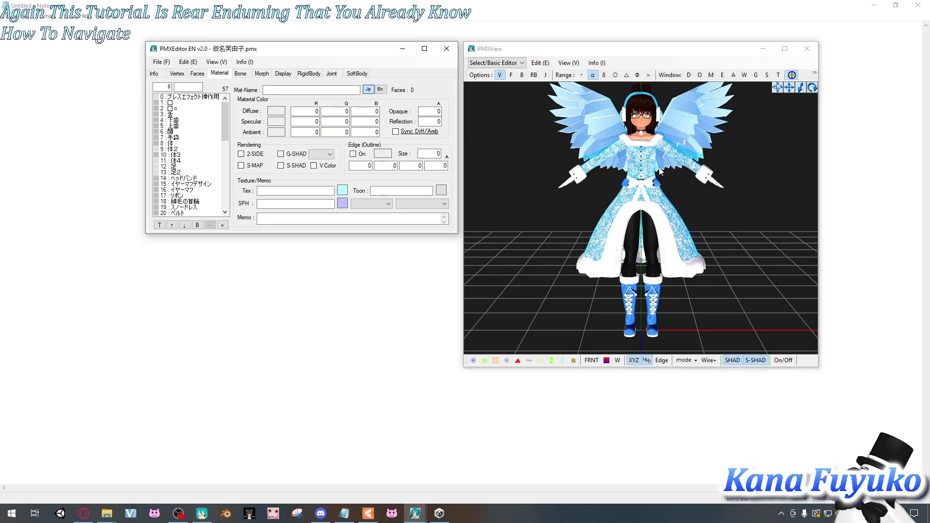
- Delete the existing LightUp, LightOff, LightBlink and LightBS morphs from the model's morph list
left_click(262, 73)
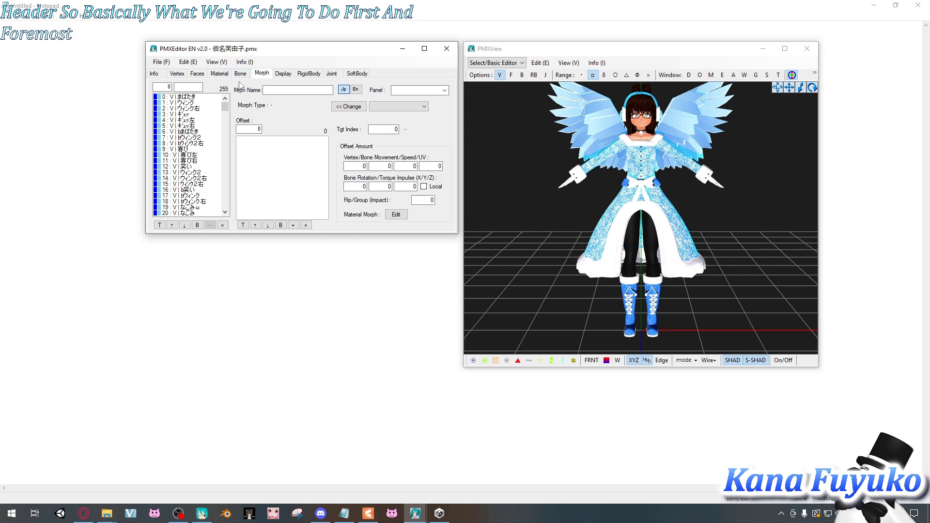
left_click_drag(224, 104, 222, 167)
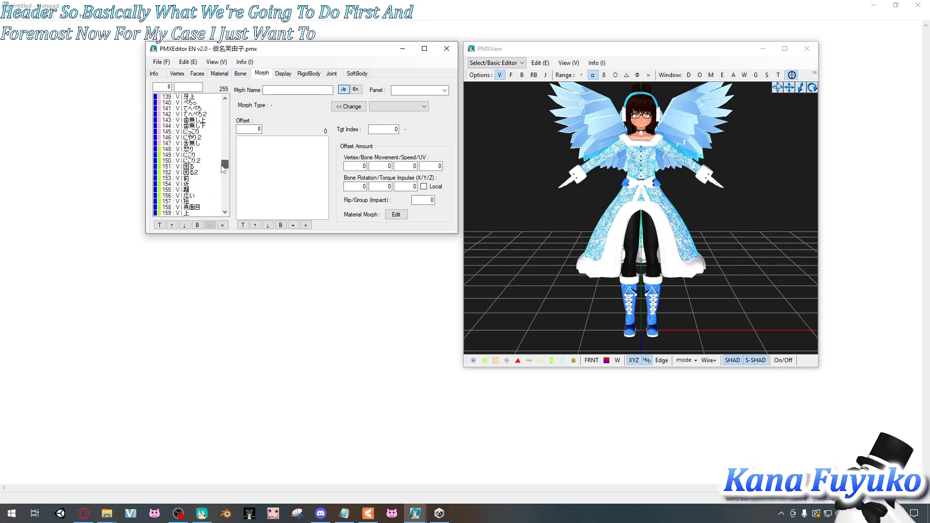
scroll(210, 154, "down", 20)
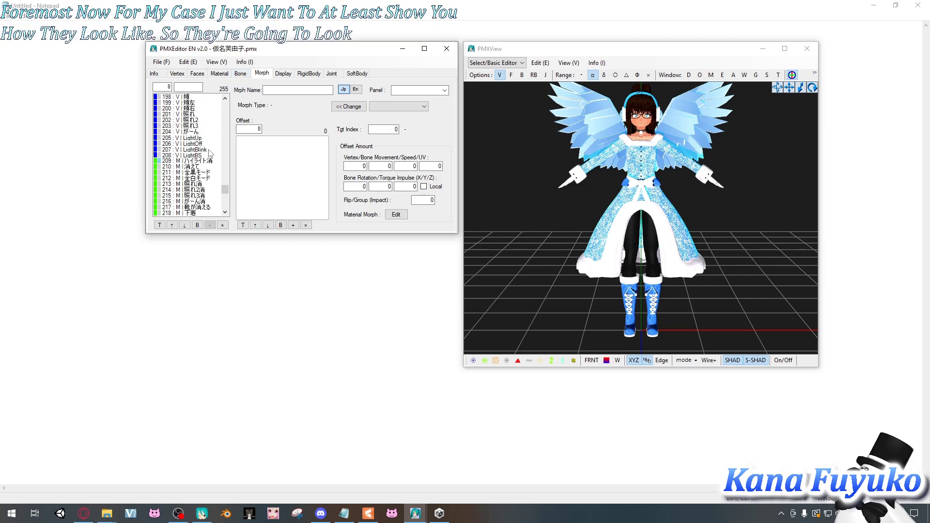
scroll(211, 154, "down", 2)
left_click_drag(192, 127, 204, 144)
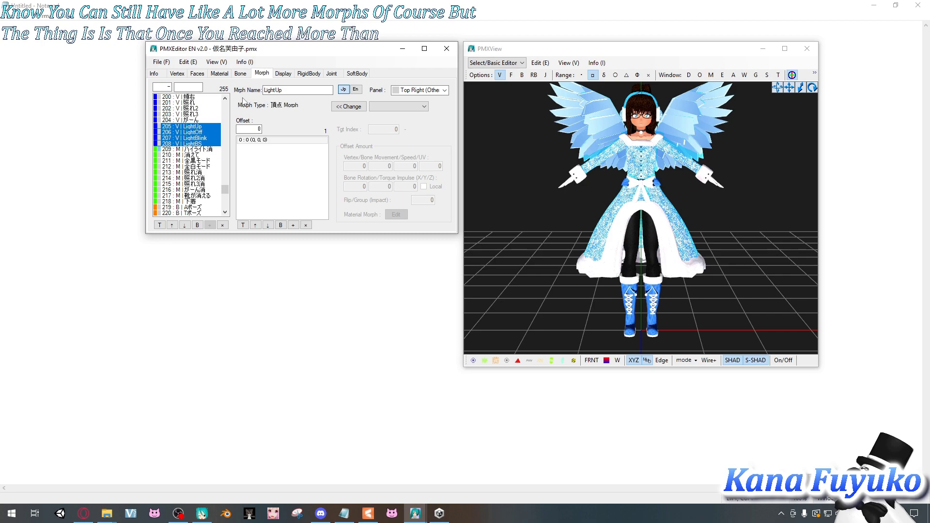
type("Happen Is That The Morseful Basically")
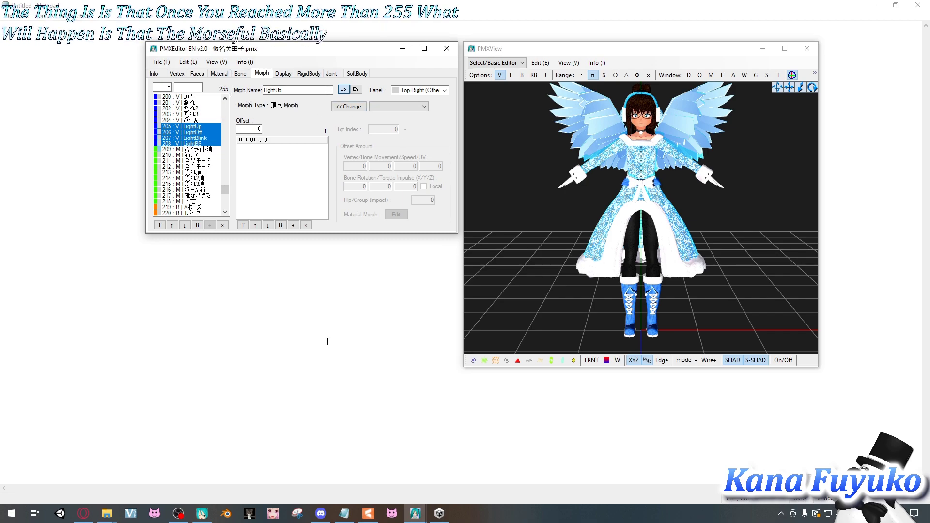
type(" Disappear In The Enemy Program So I Just")
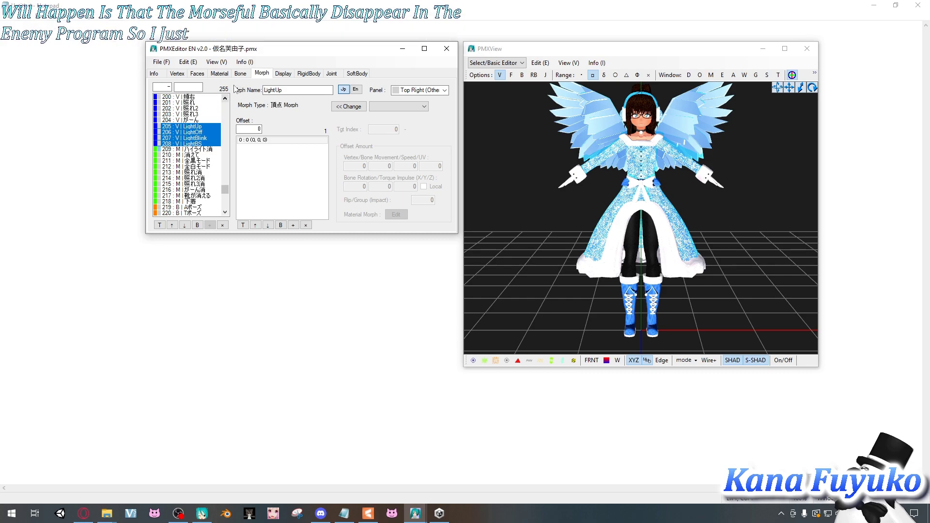
type(" Want To Clarify That Early But Either Way We")
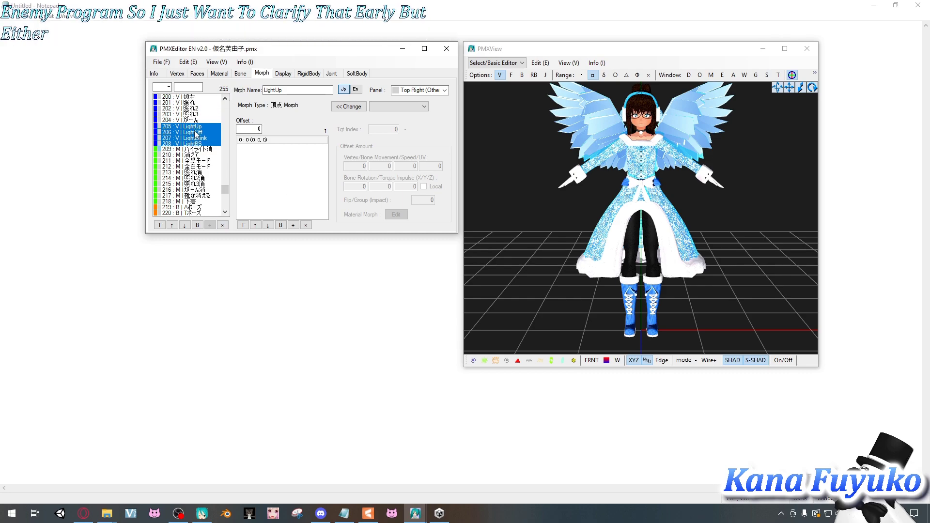
left_click(223, 225)
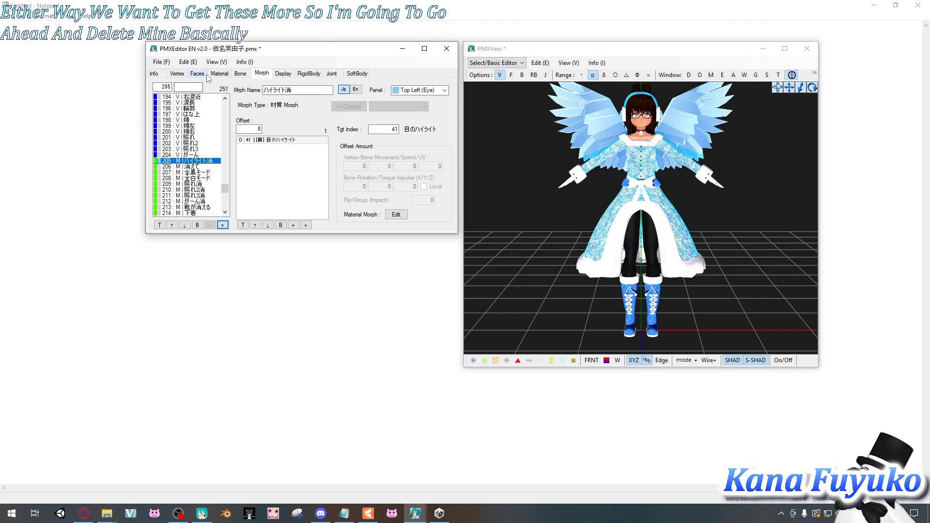
left_click(186, 64)
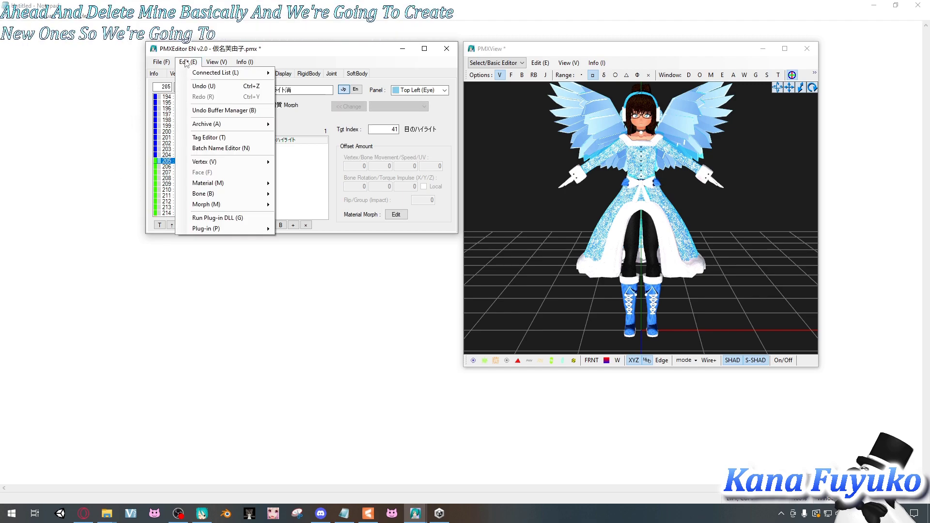
mouse_move(238, 229)
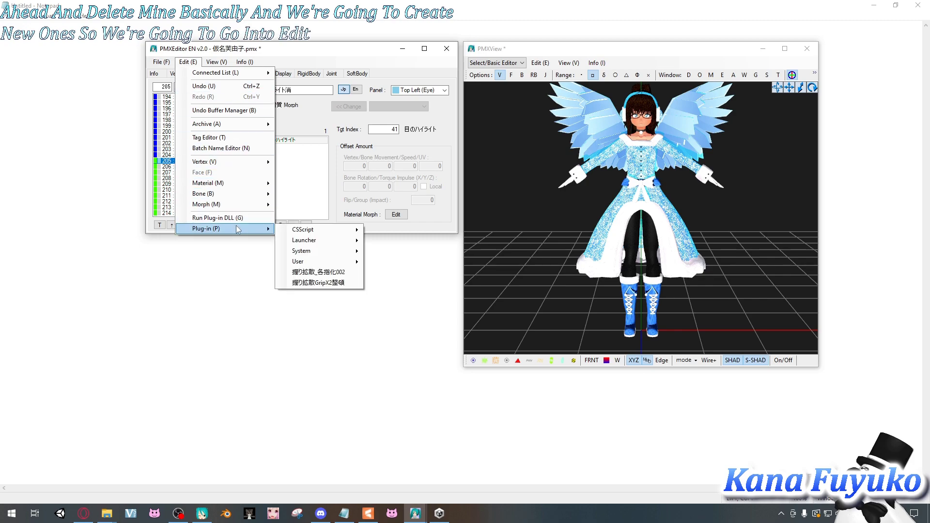
left_click(216, 217)
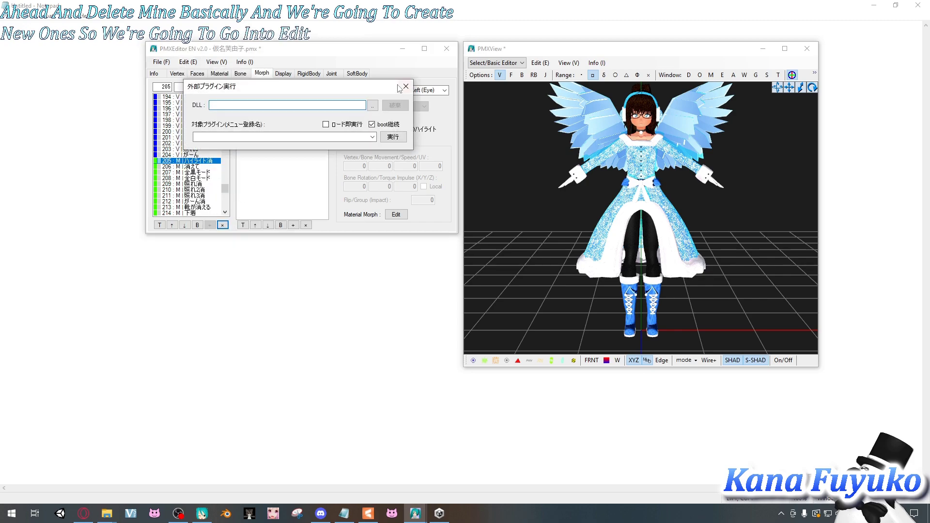
left_click(405, 87)
- Open the external plug-in runner and load ALMorphMaker.dll into it from the AutoLuminousSetter folder in File Explorer
left_click(188, 62)
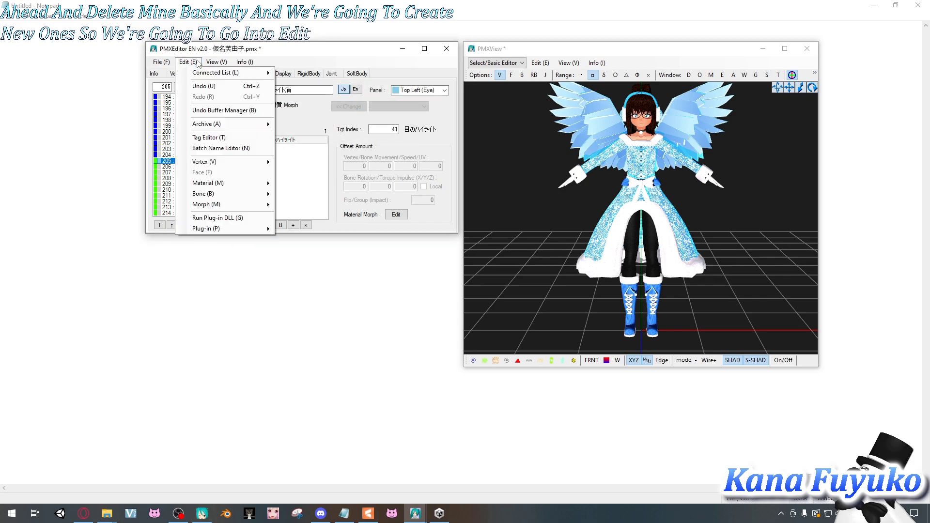
left_click(228, 218)
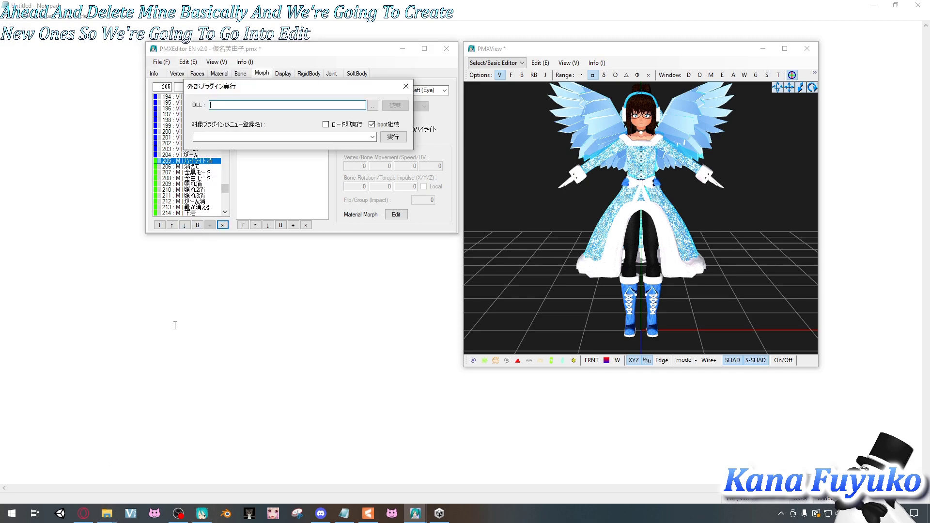
mouse_move(106, 513)
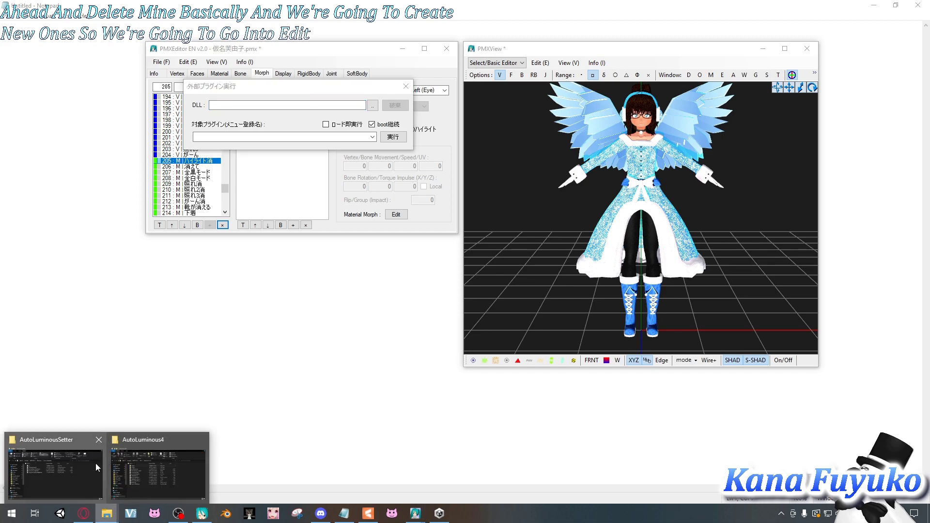
left_click(73, 465)
left_click_drag(397, 116, 583, 67)
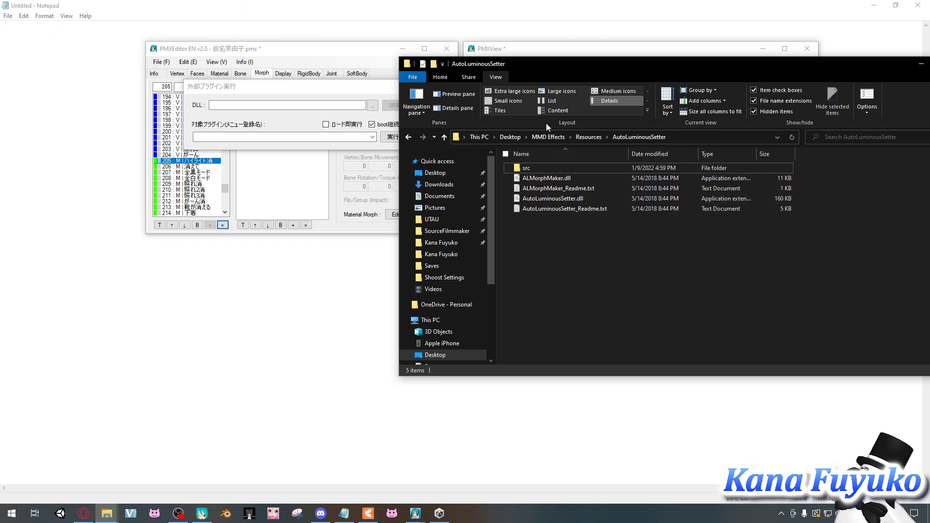
left_click_drag(549, 75, 610, 52)
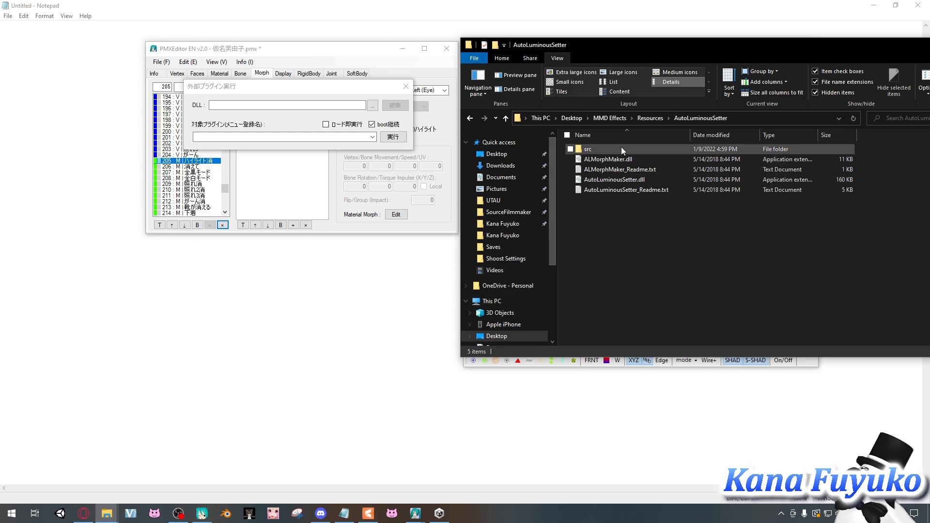
mouse_move(611, 163)
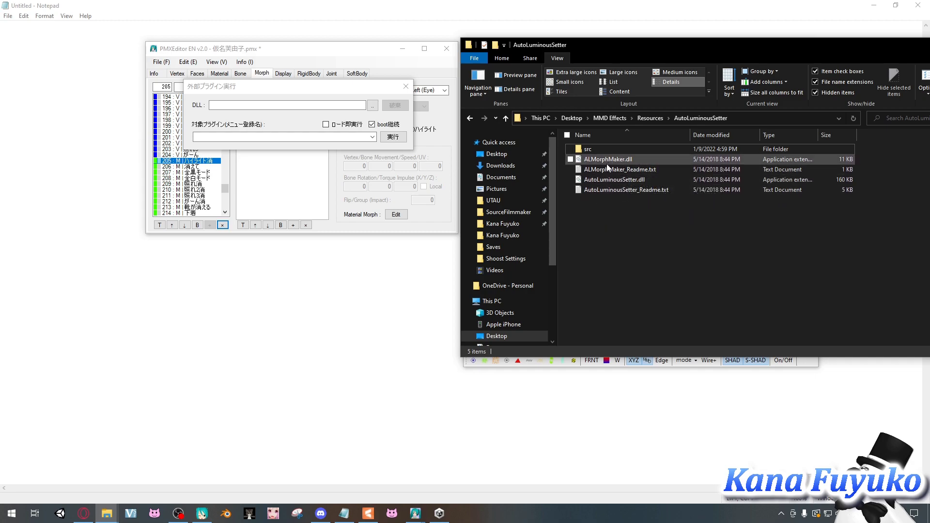
left_click_drag(606, 164, 324, 103)
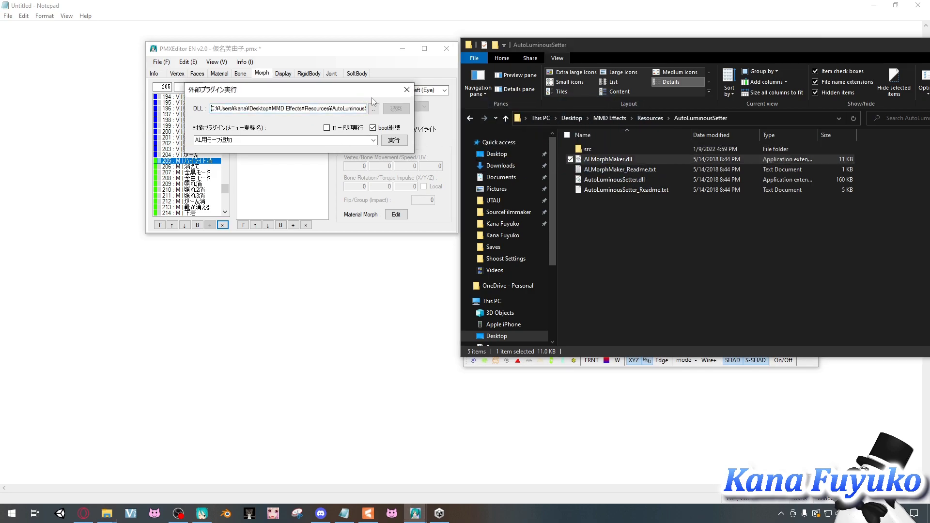
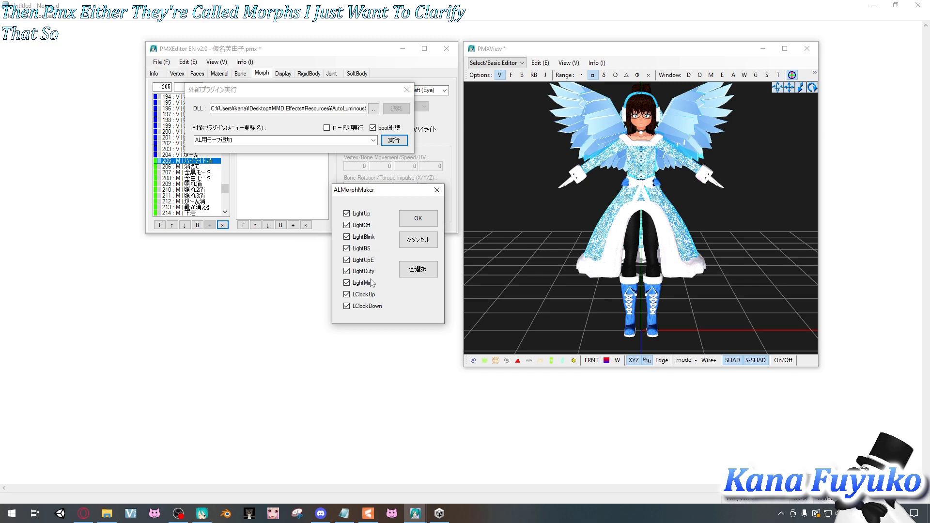
- Generate only the LightUp, LightOff, LightBlink and LightBS morphs with ALMorphMaker, excluding the other options, and close the plug-in runner
left_click(371, 307)
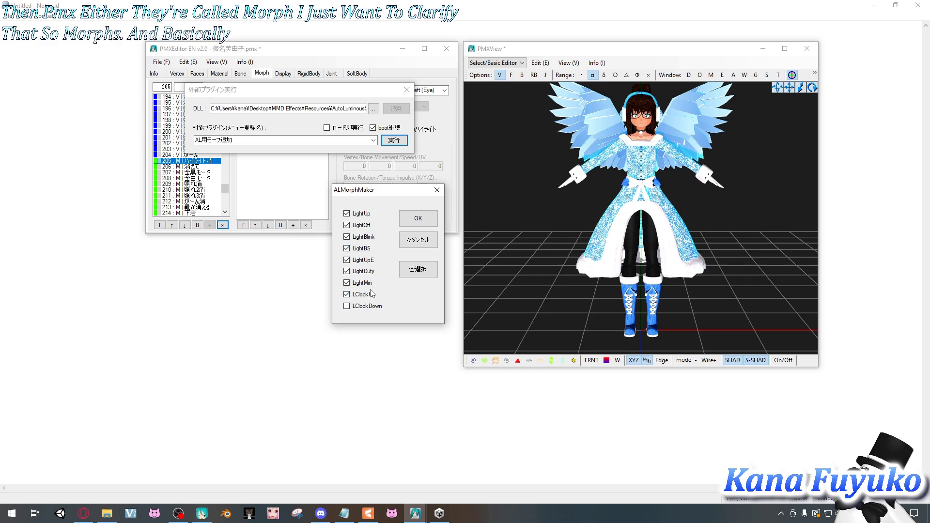
left_click(371, 294)
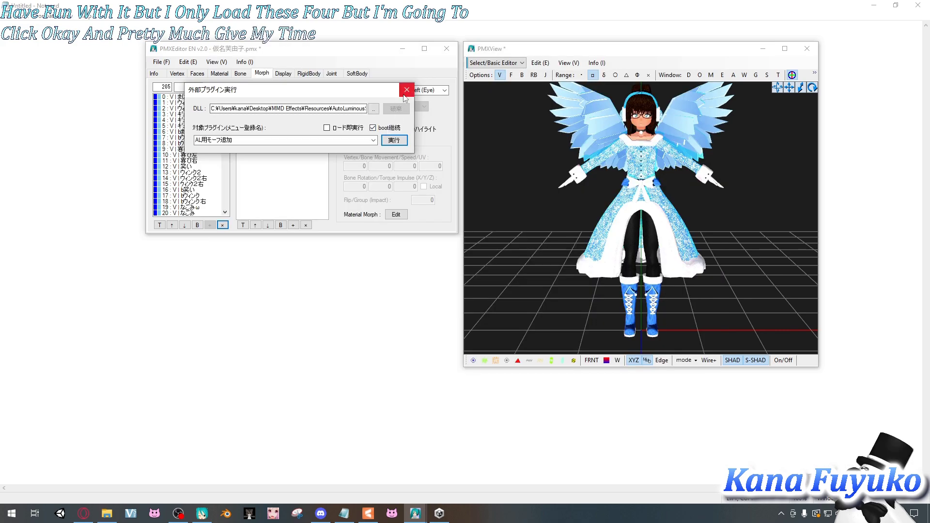
left_click(403, 89)
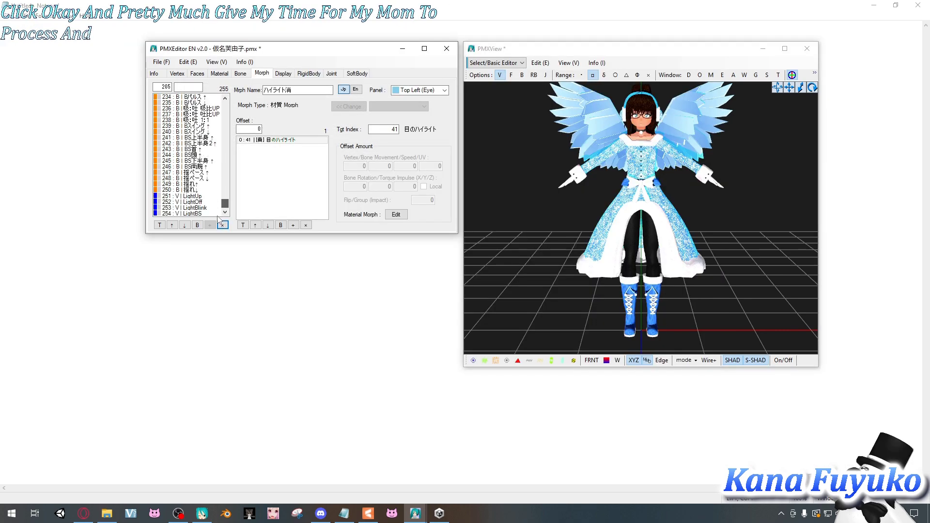
- Check the new Light morphs in the morph list and their registration in the 表情 display frame
left_click(194, 195)
left_click(207, 190)
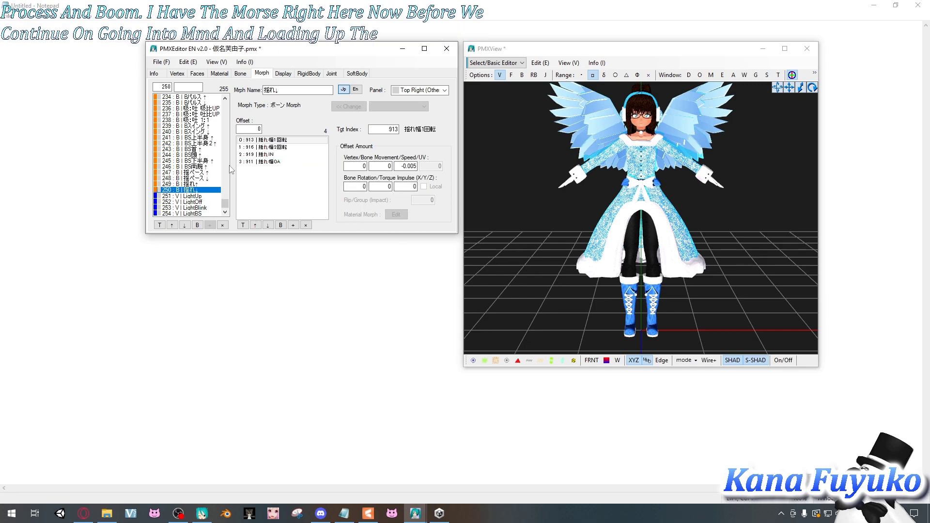
left_click(279, 75)
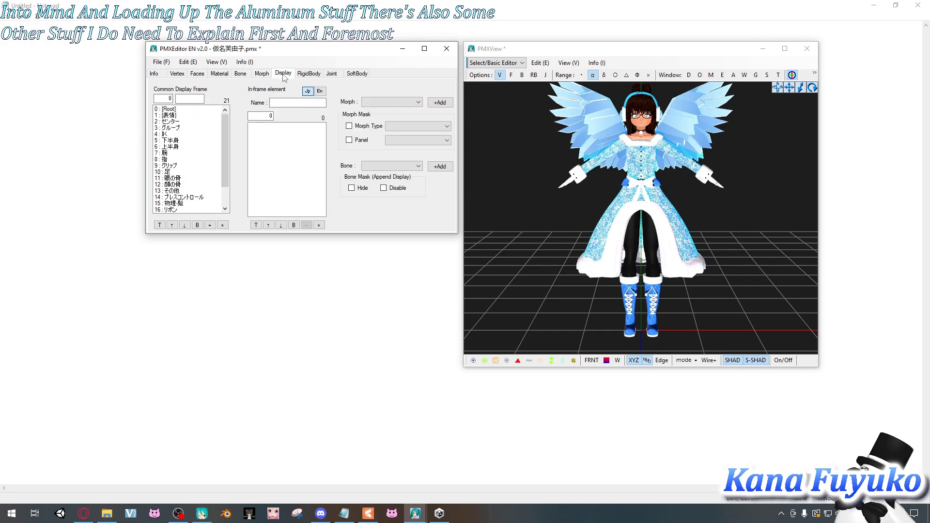
left_click(175, 128)
left_click_drag(174, 141, 185, 117)
left_click(185, 117)
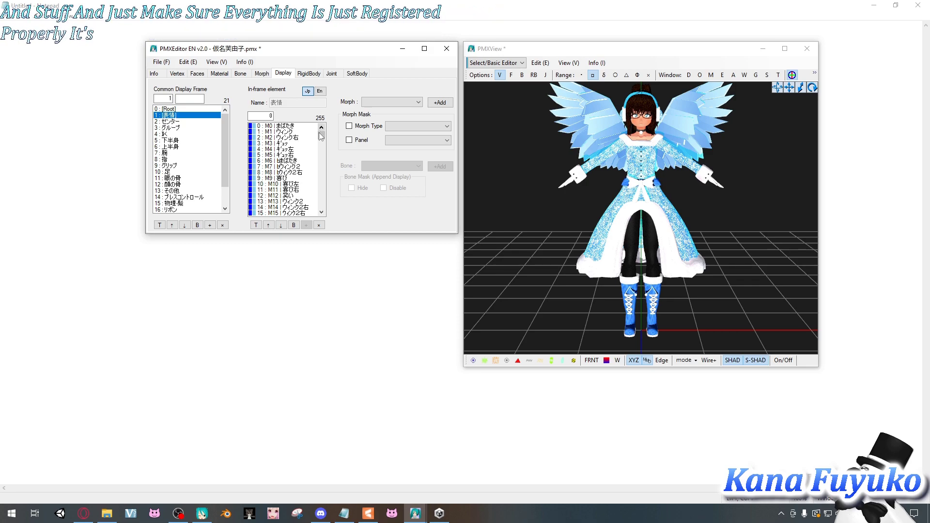
left_click_drag(321, 134, 340, 219)
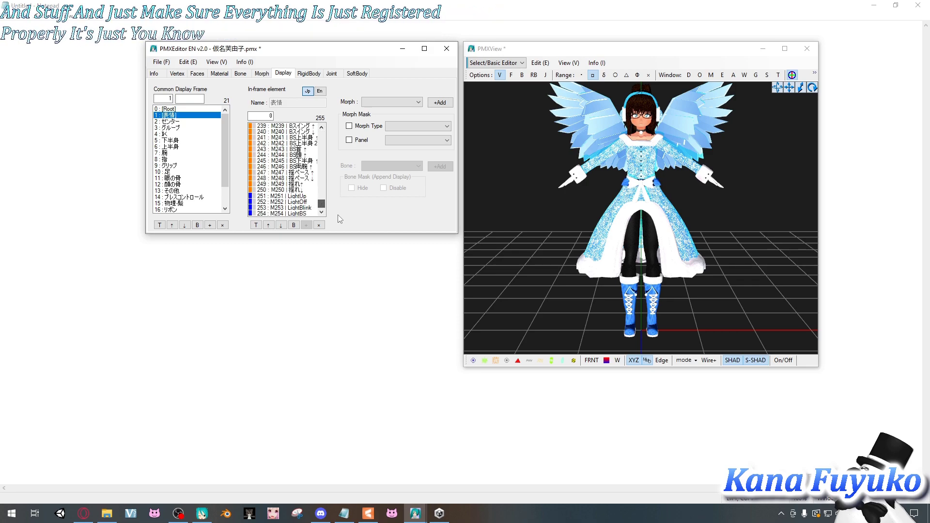
left_click(300, 197)
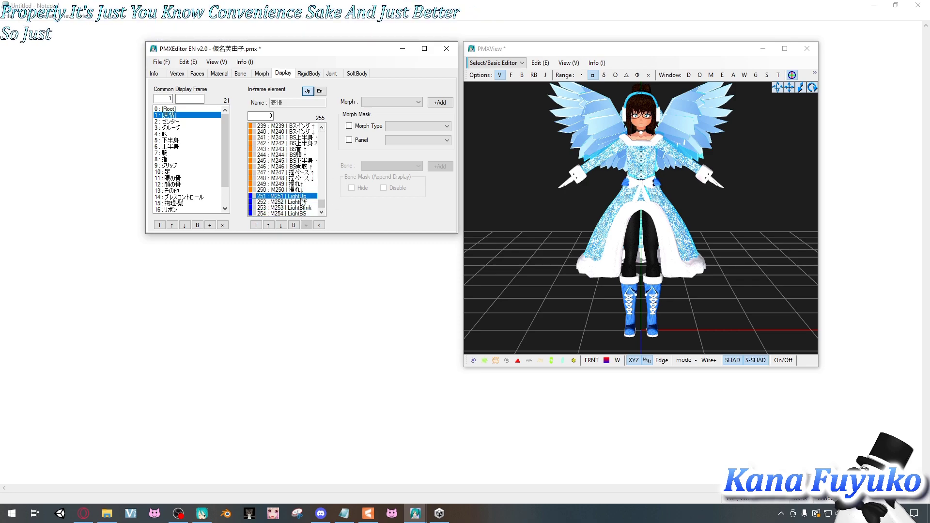
- Select the LightUp, LightOff, LightBlink and LightBS entries in the 表情 display frame and check for morphs still available to add
left_click_drag(300, 201, 298, 214)
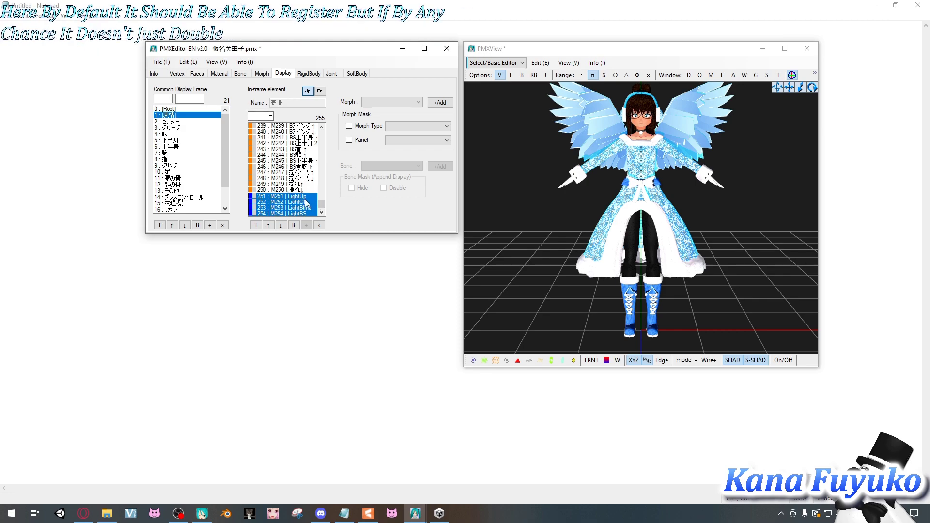
left_click(379, 103)
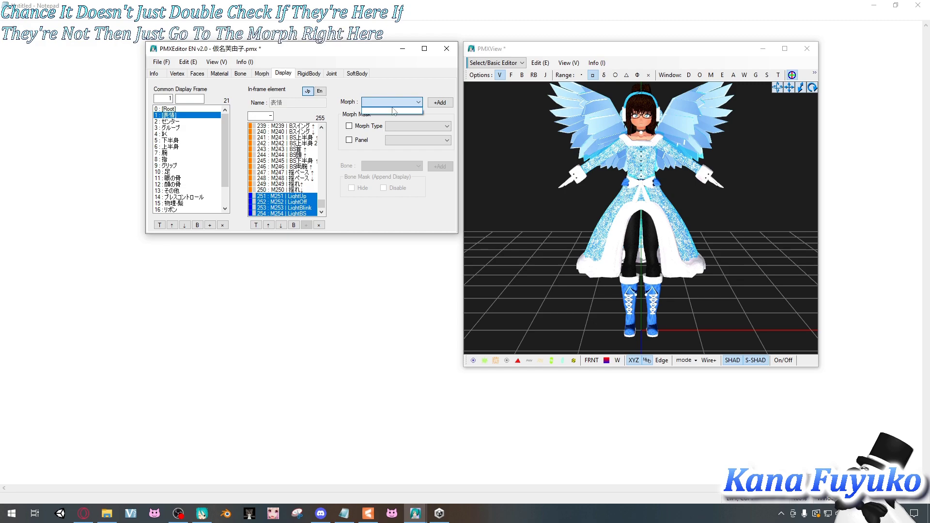
left_click(425, 103)
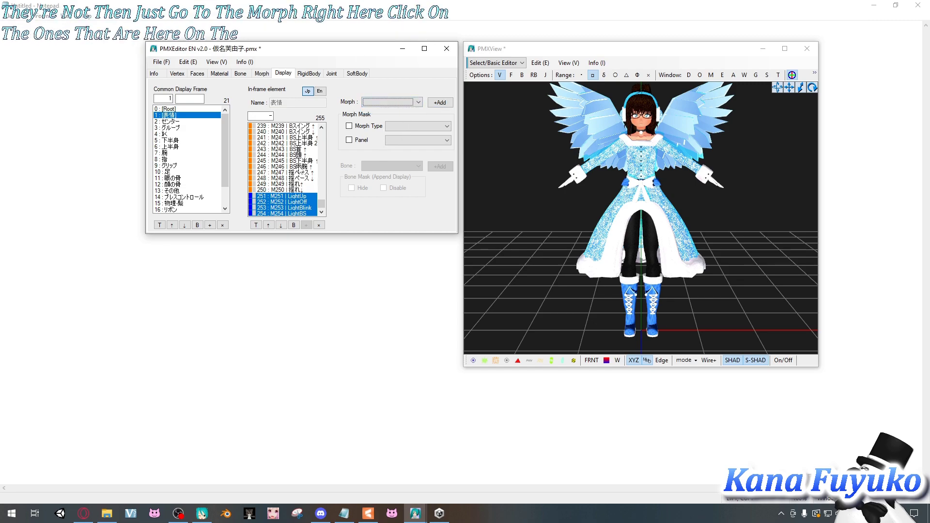
- Check for unregistered bones and review the bones listed in display frames such as 上半身, 指 and Root
left_click(167, 147)
left_click(386, 167)
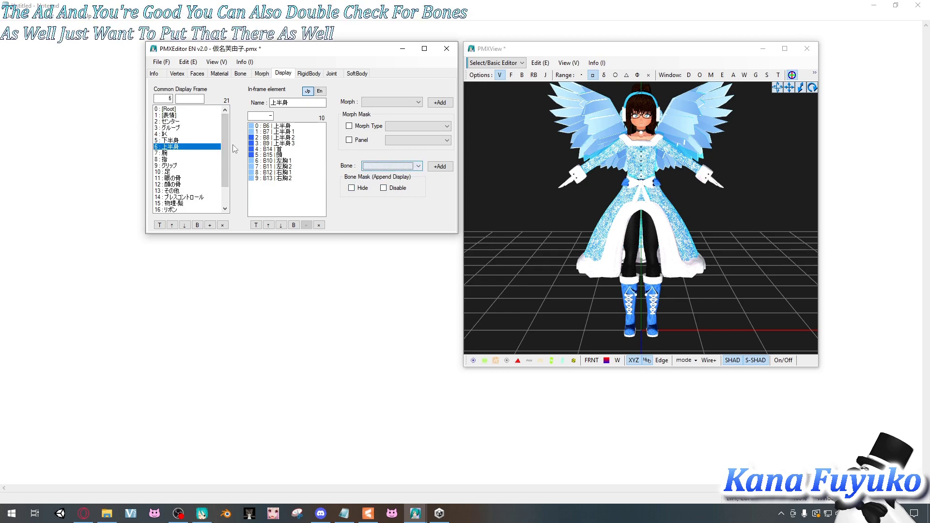
left_click(215, 134)
mouse_move(212, 122)
left_mouse_down()
mouse_move(206, 204)
mouse_move(207, 130)
left_mouse_up()
left_click(206, 133)
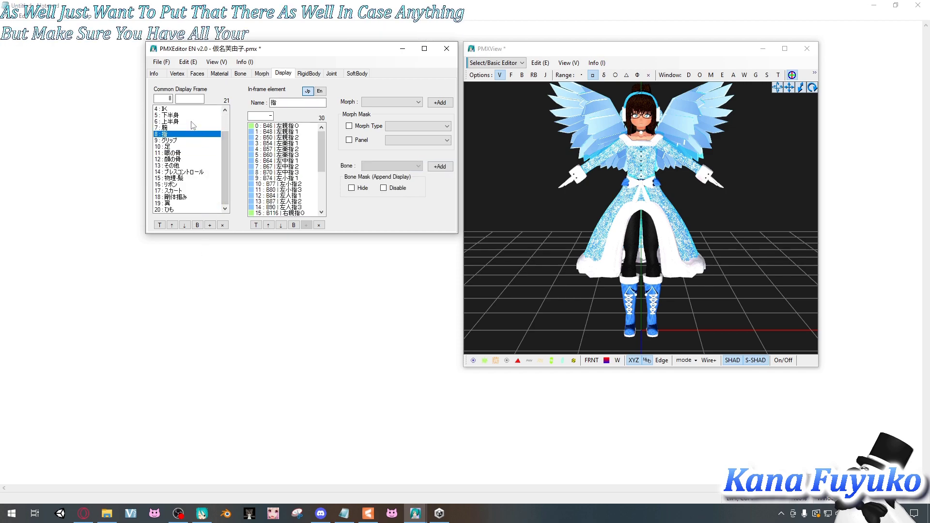
scroll(193, 145, "up", 2)
left_click(170, 121)
left_click_drag(167, 109, 196, 113)
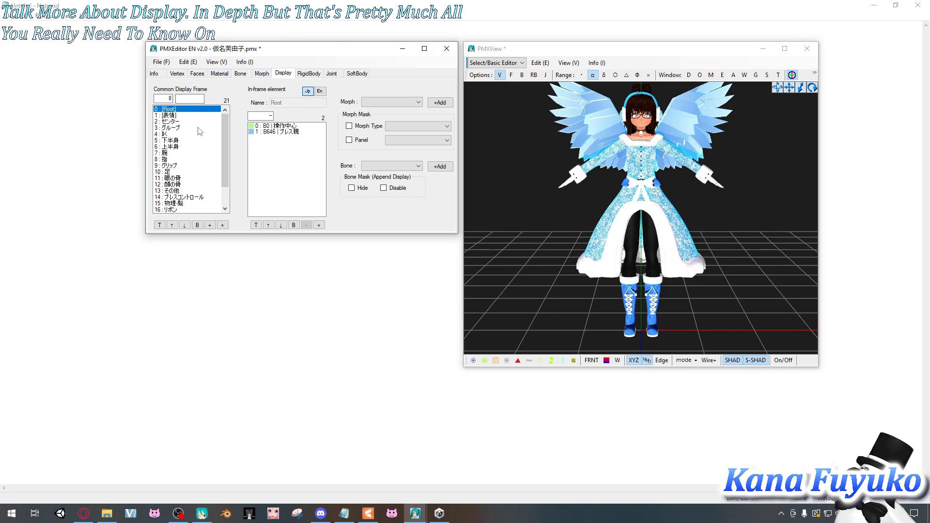
- Set the Reflection of the Body_3 material to 0
left_click(268, 74)
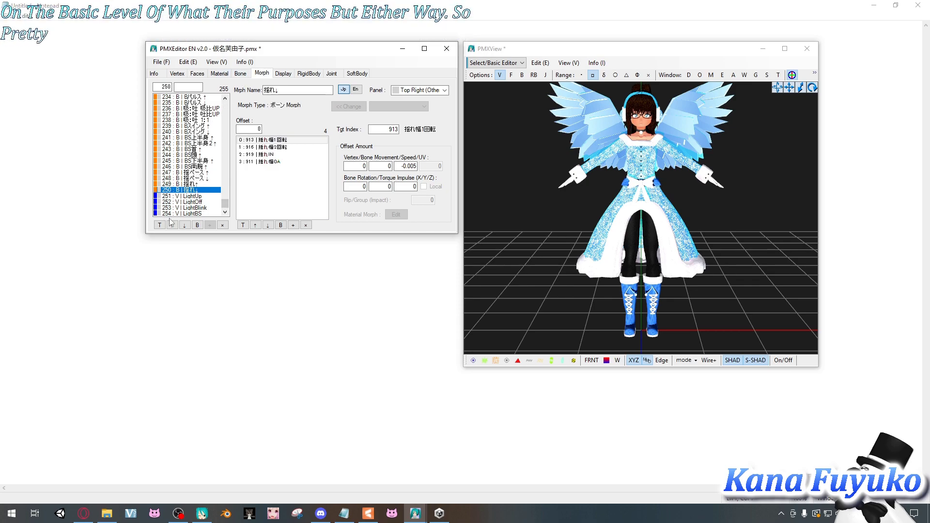
left_click(219, 73)
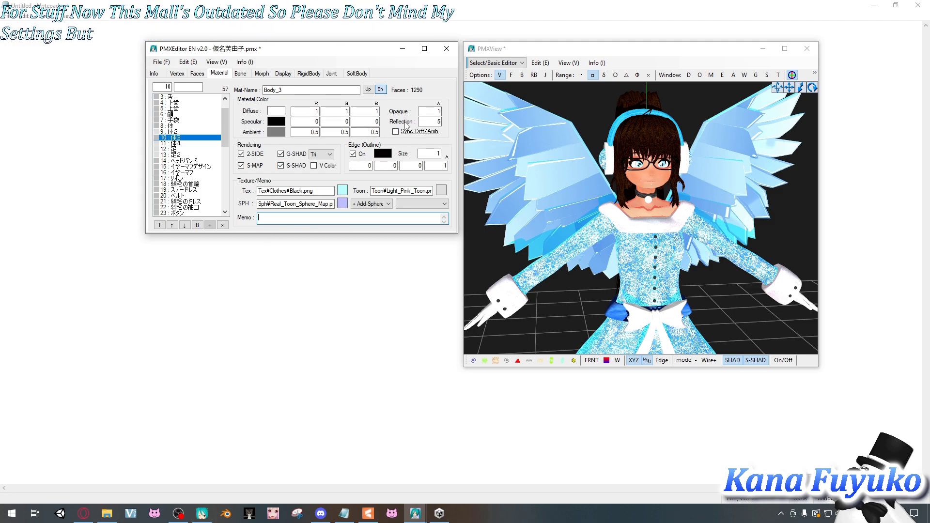
double_click(438, 121)
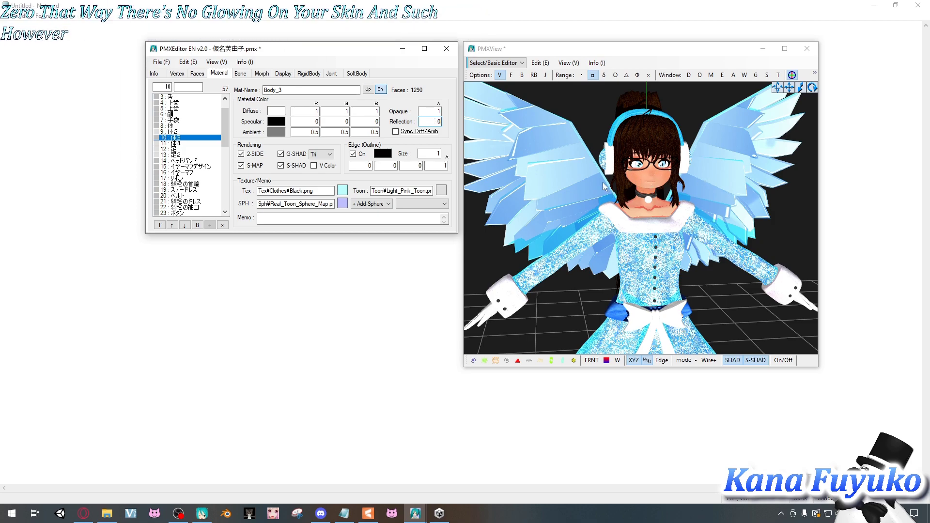
- Examine the model's neck ornament and headphones up close as candidate parts for glowing
scroll(646, 201, "up", 3)
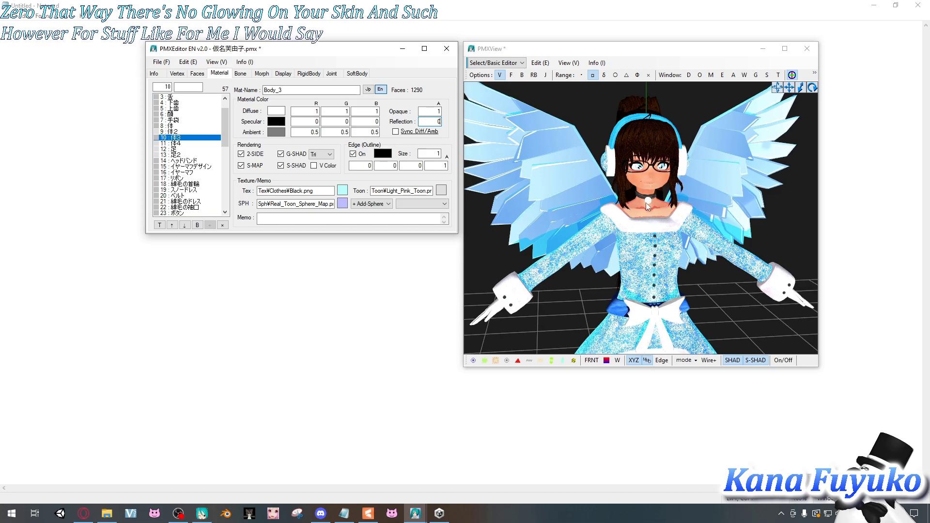
scroll(661, 184, "up", 4)
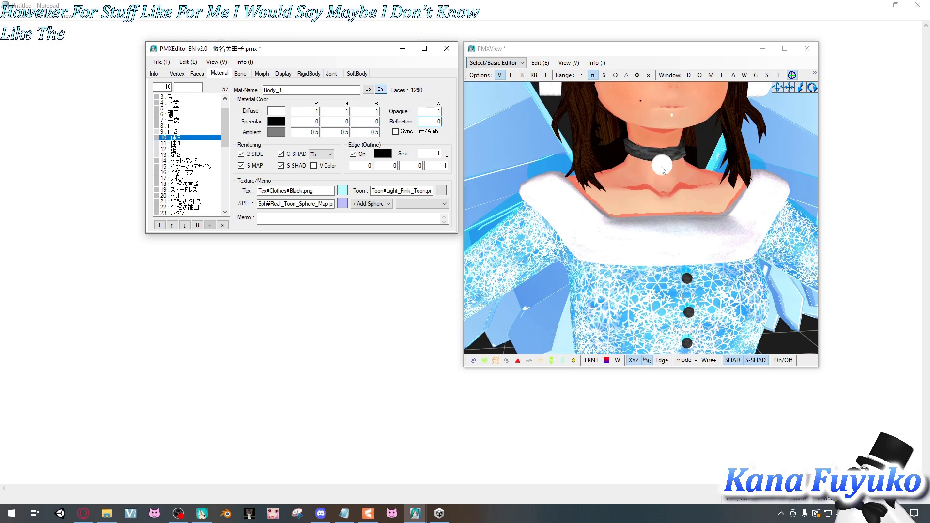
scroll(649, 194, "down", 7)
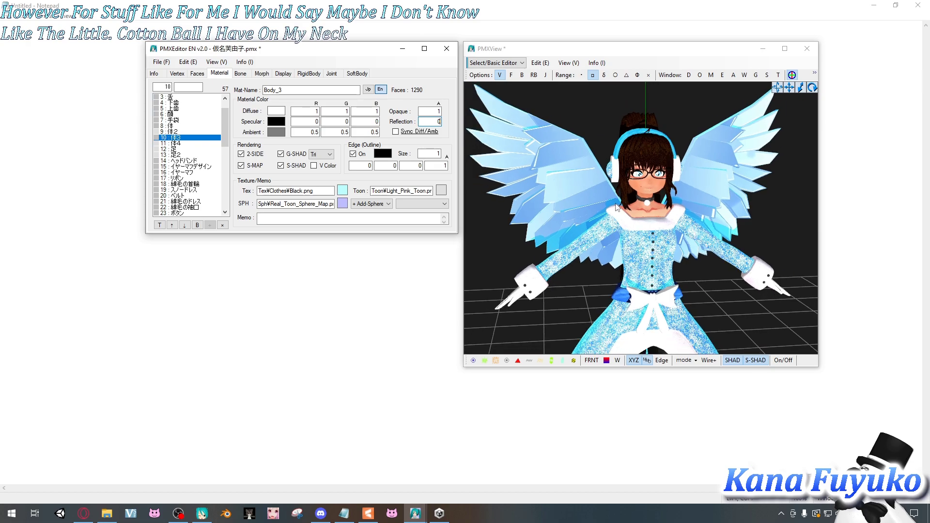
mouse_move(608, 192)
middle_mouse_down()
mouse_move(603, 127)
mouse_move(606, 184)
middle_mouse_up()
scroll(602, 181, "up", 3)
scroll(575, 178, "down", 3)
scroll(599, 180, "up", 4)
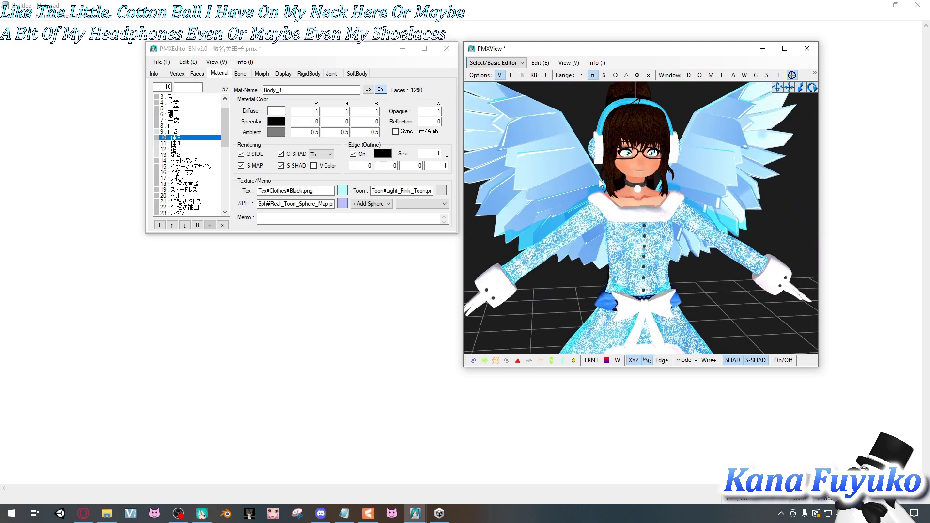
- Try a Reflection of 5 on the Body_3 material and clear the value again
double_click(437, 121)
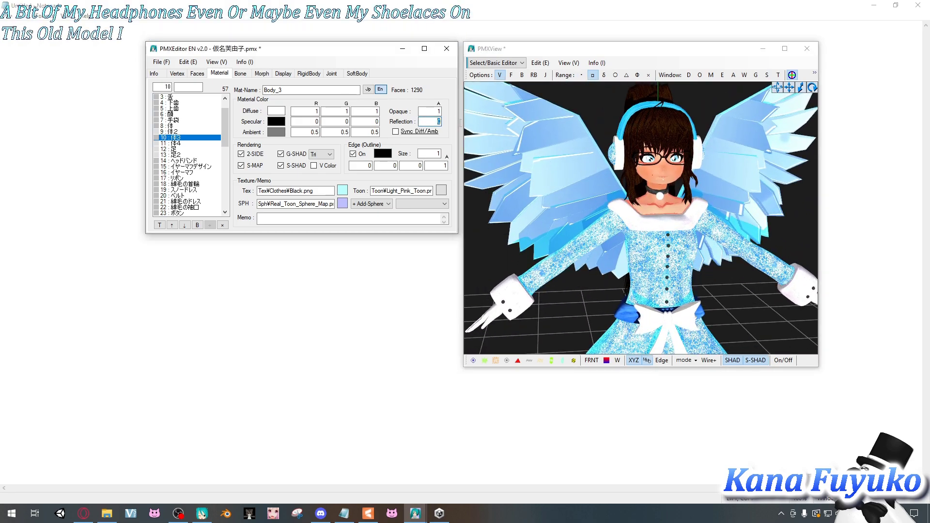
type("5")
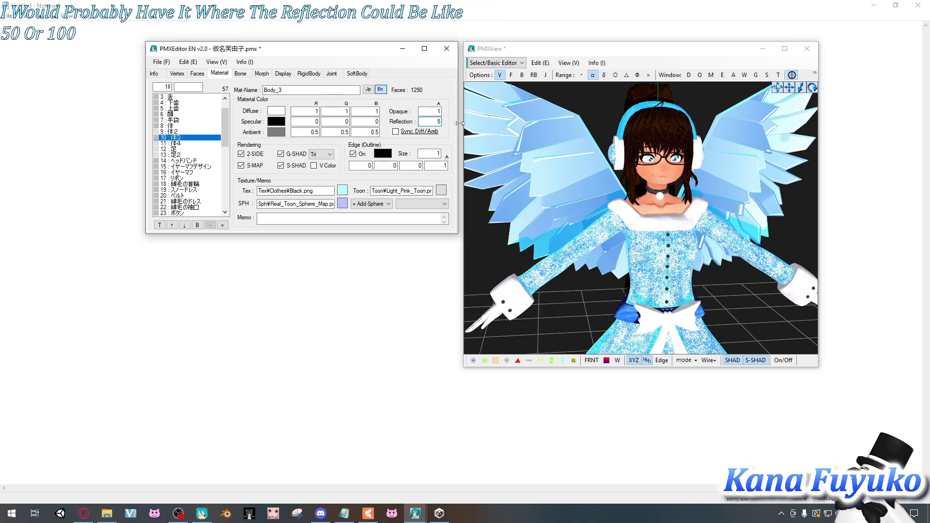
key("BackSpace")
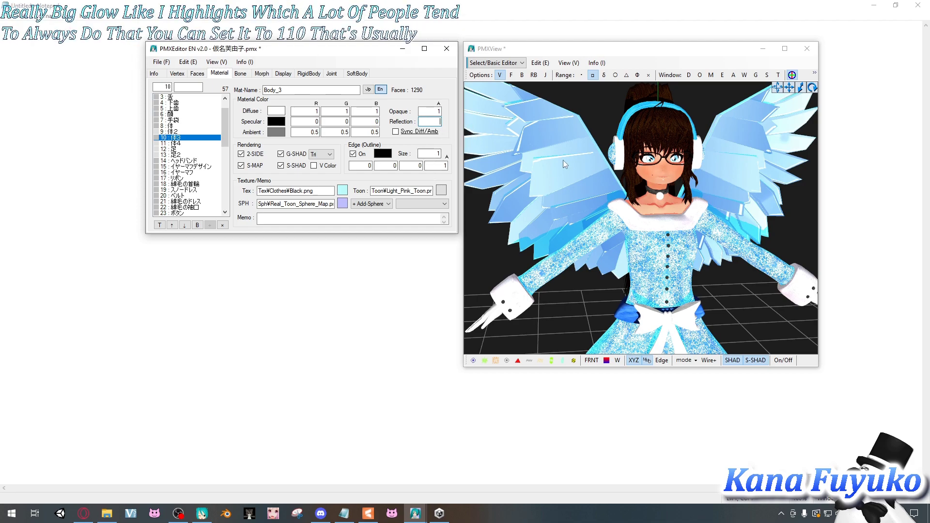
right_click_drag(626, 174, 614, 227)
scroll(614, 227, "up", 3)
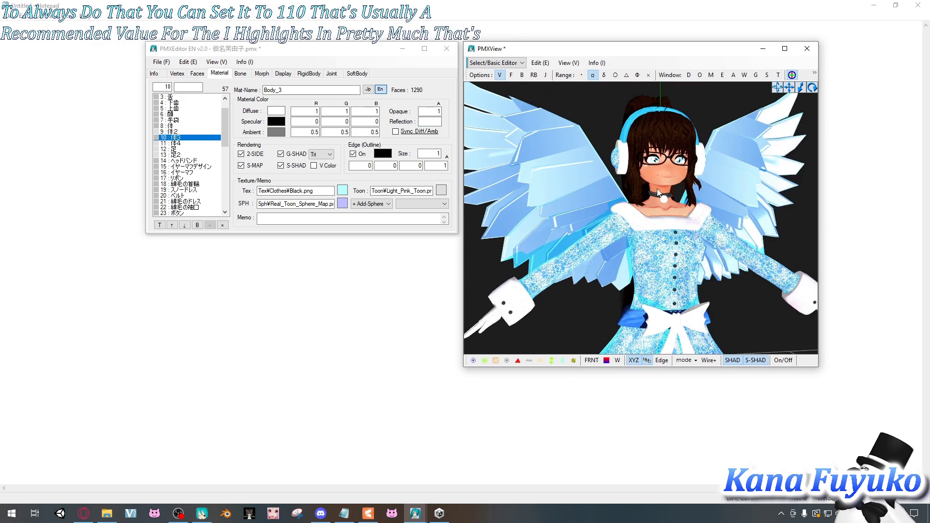
scroll(660, 185, "down", 3)
mouse_move(655, 201)
right_mouse_down()
mouse_move(650, 193)
mouse_move(659, 196)
right_mouse_up()
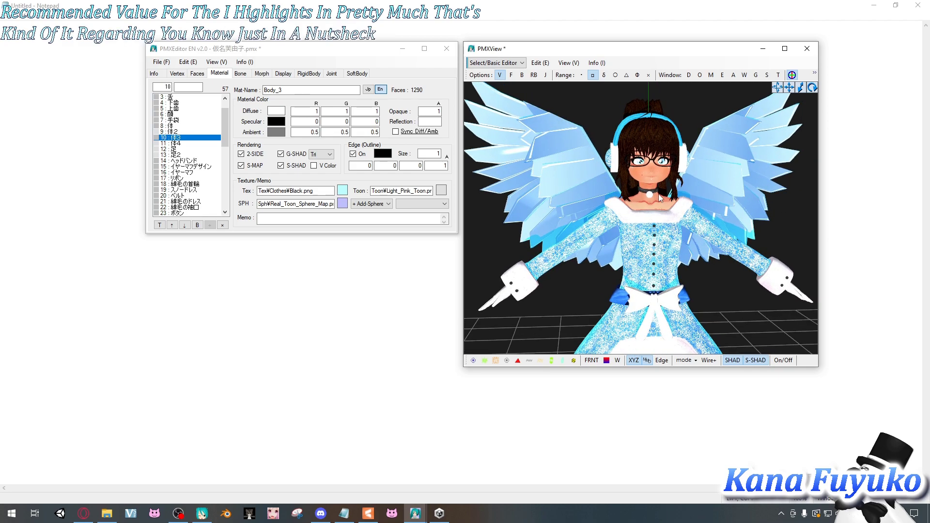
right_click_drag(619, 160, 624, 201)
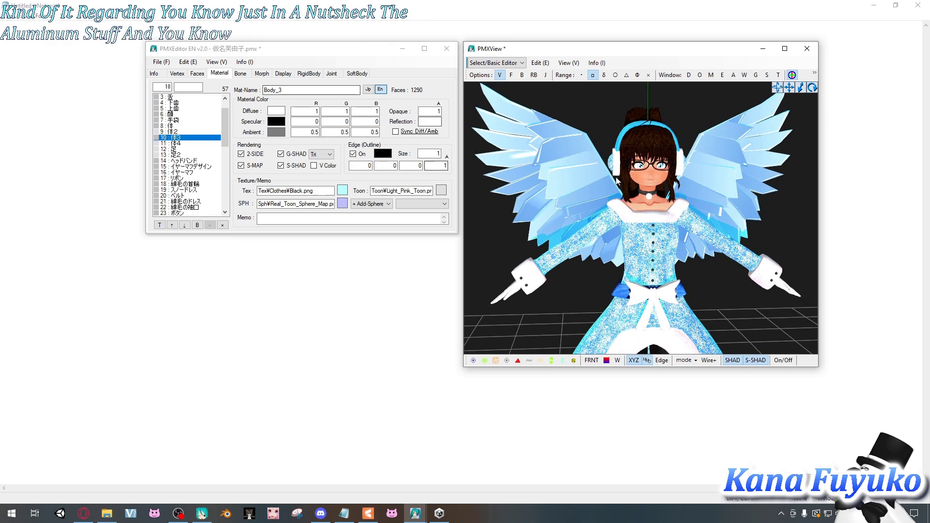
left_click(227, 54)
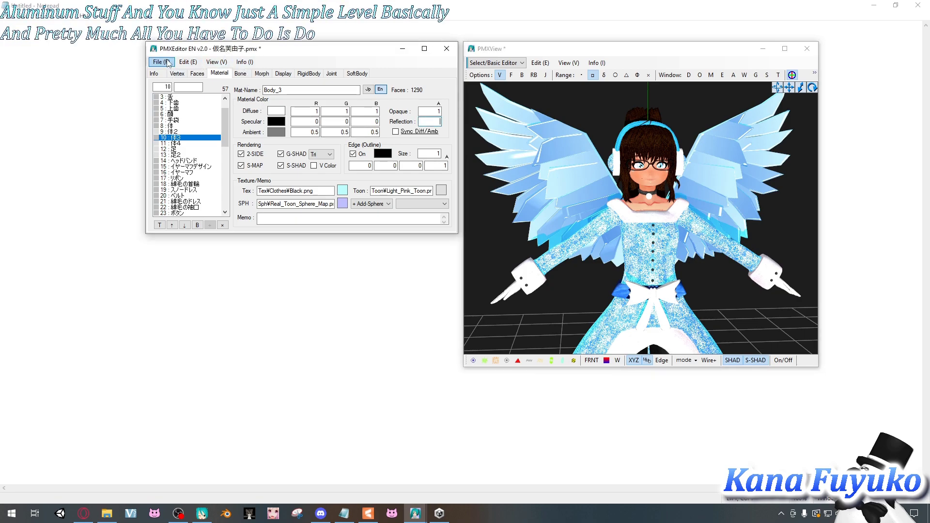
left_click(168, 63)
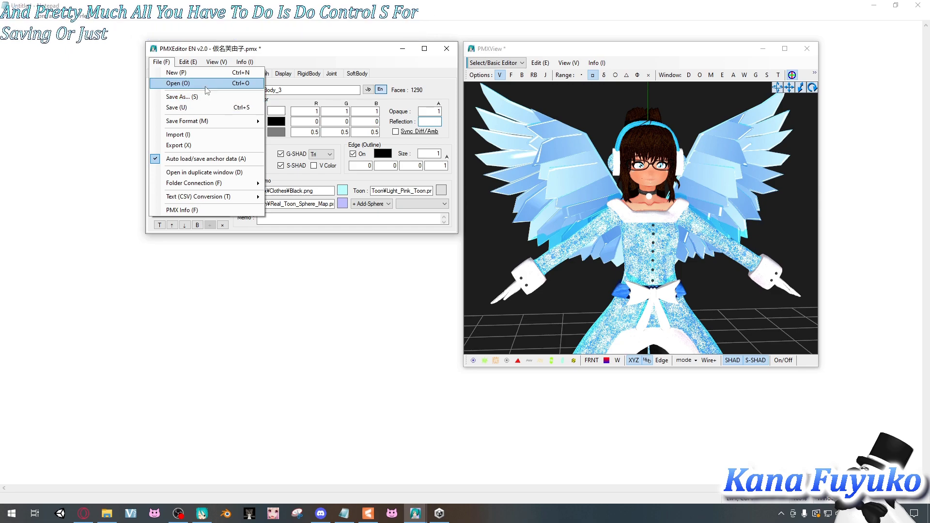
left_click(161, 62)
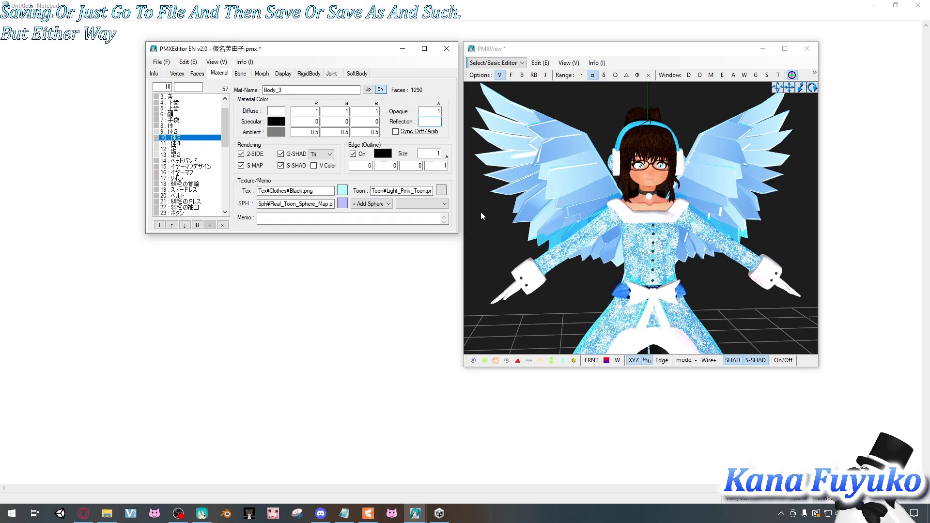
left_click(217, 62)
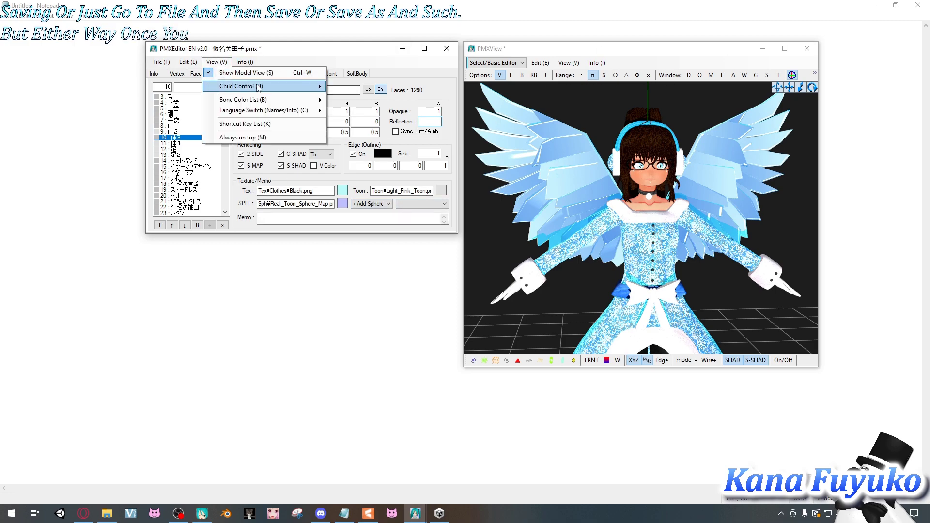
left_click(390, 68)
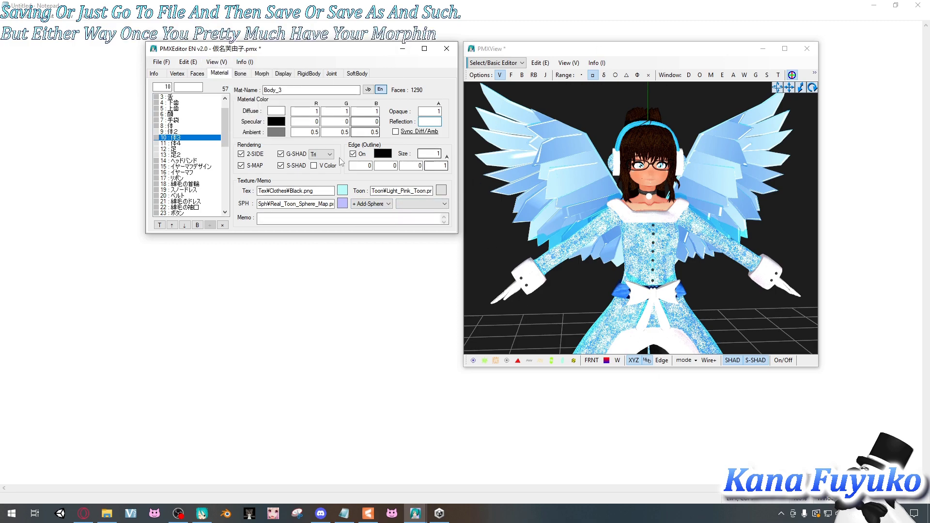
- Return to the 表情 display frame and look through its registered morphs
key("ctrl+Tab")
key("ctrl+Tab")
key("ctrl+Tab")
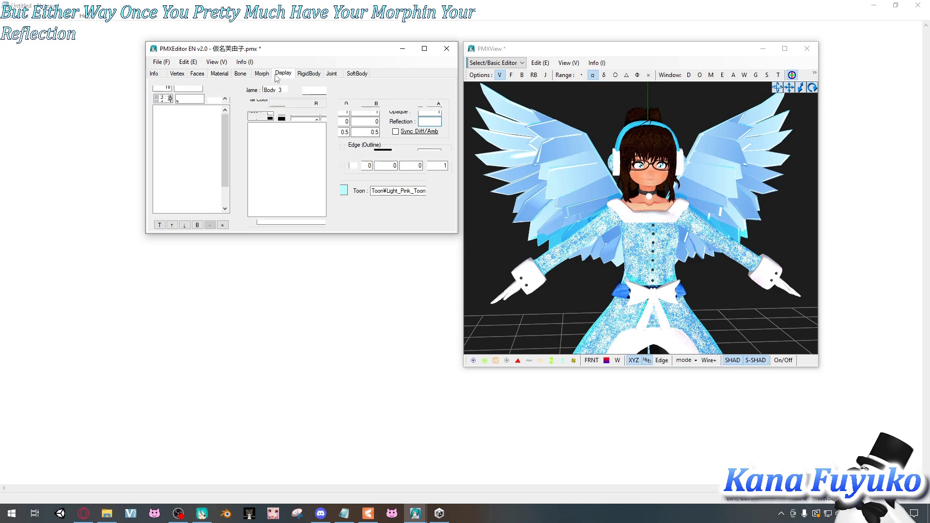
left_click(189, 115)
left_click_drag(321, 133, 326, 154)
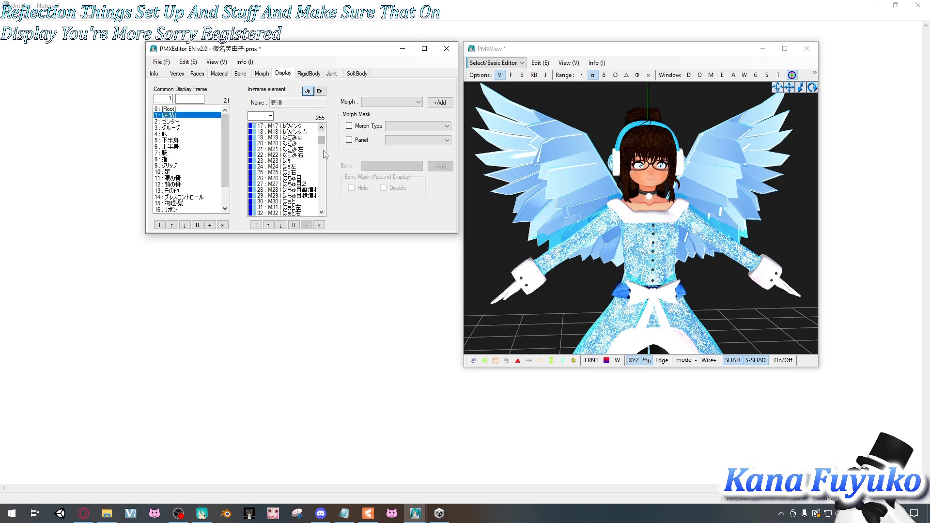
- Switch to MikuMikuDance and load AutoLuminous.x into the scene from the AutoLuminous4 folder in File Explorer
left_click(203, 511)
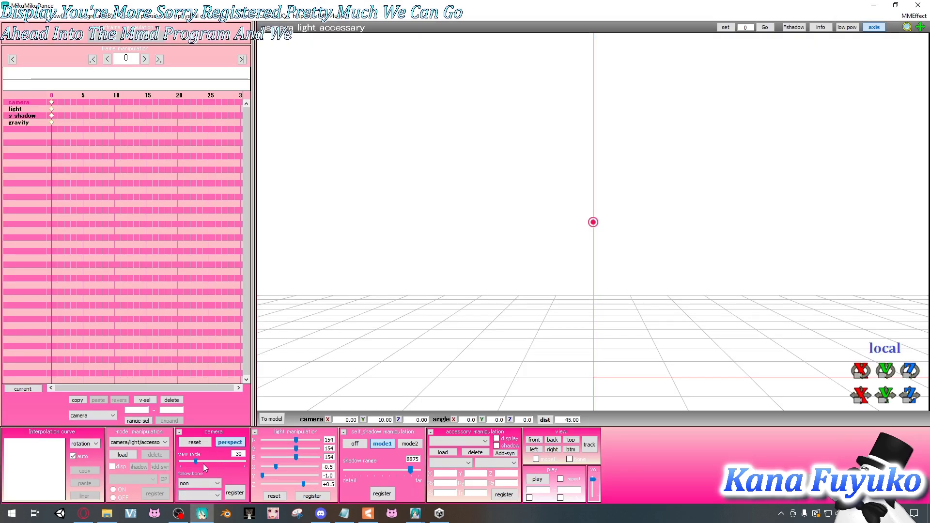
left_click(107, 512)
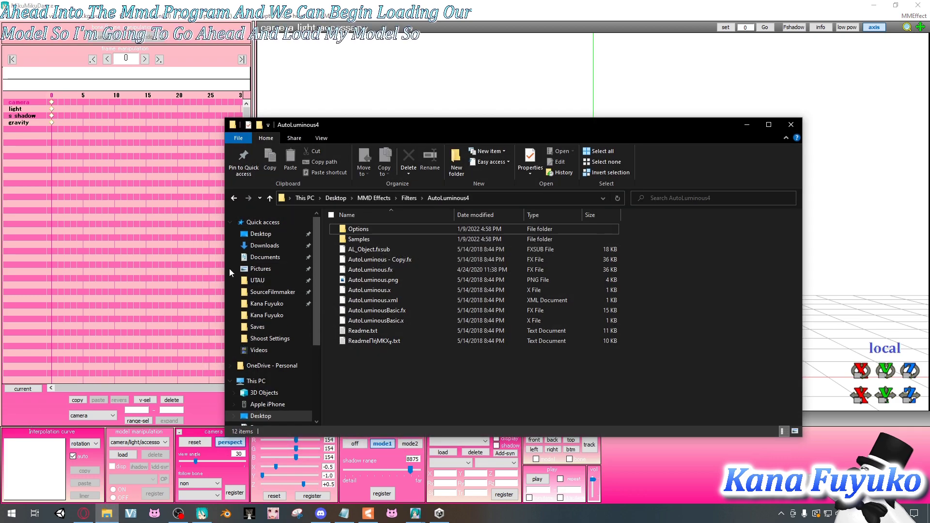
left_click_drag(397, 130, 466, 81)
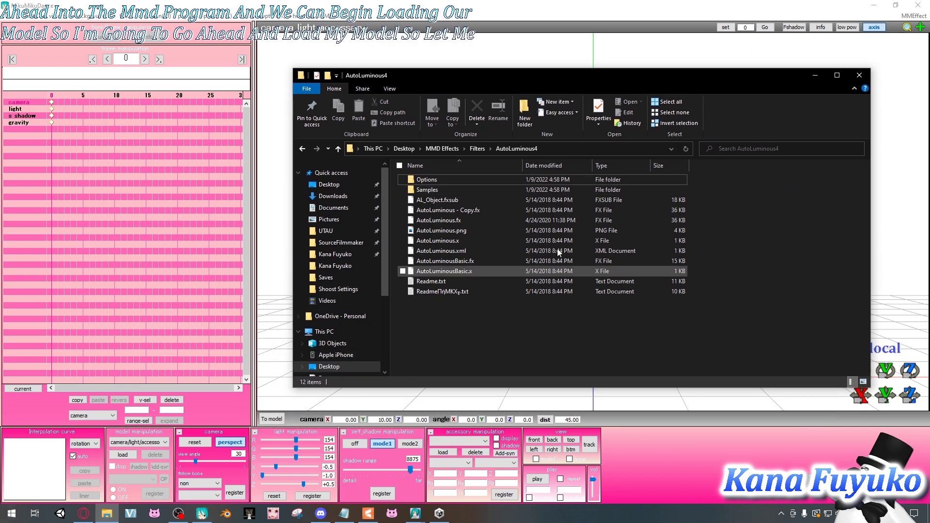
left_click_drag(533, 75, 283, 54)
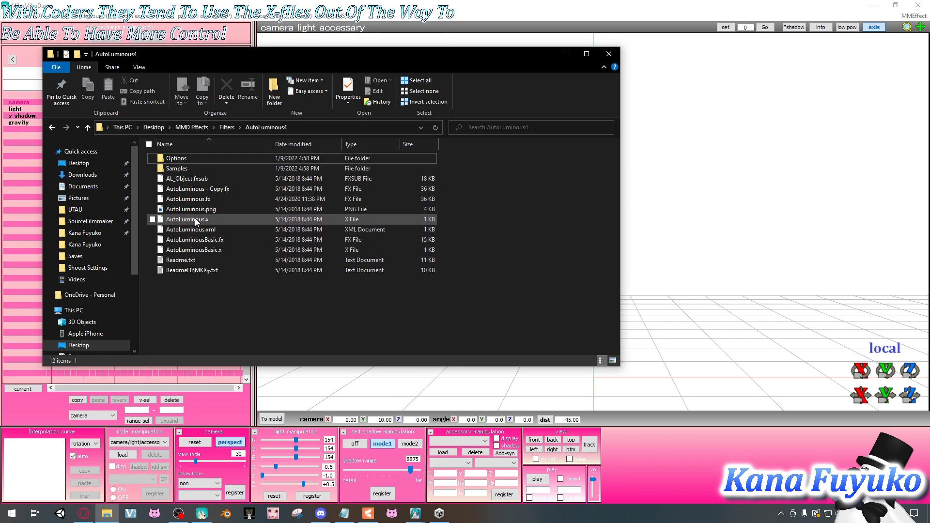
left_click_drag(194, 221, 674, 208)
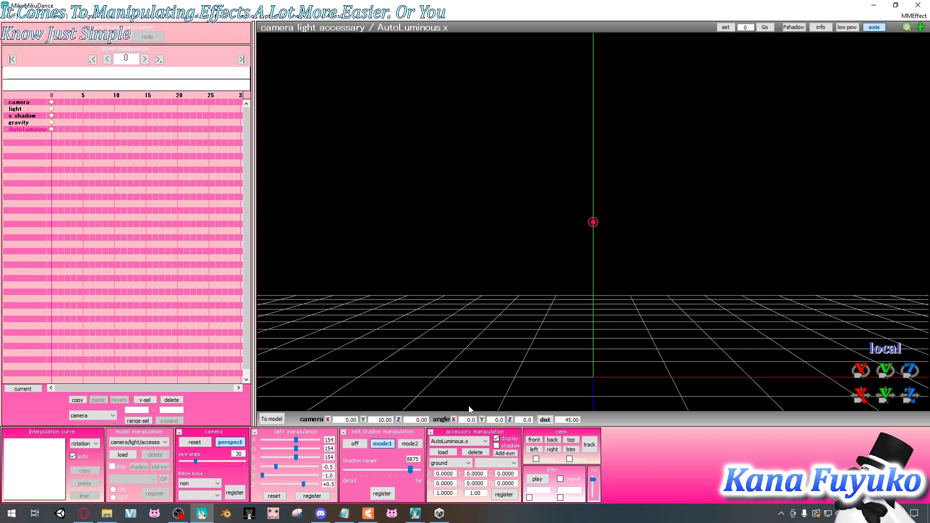
- Load the winged character model into the MikuMikuDance scene from its File Explorer folder and inspect its glow from several views
left_click(106, 513)
left_click_drag(365, 53, 615, 64)
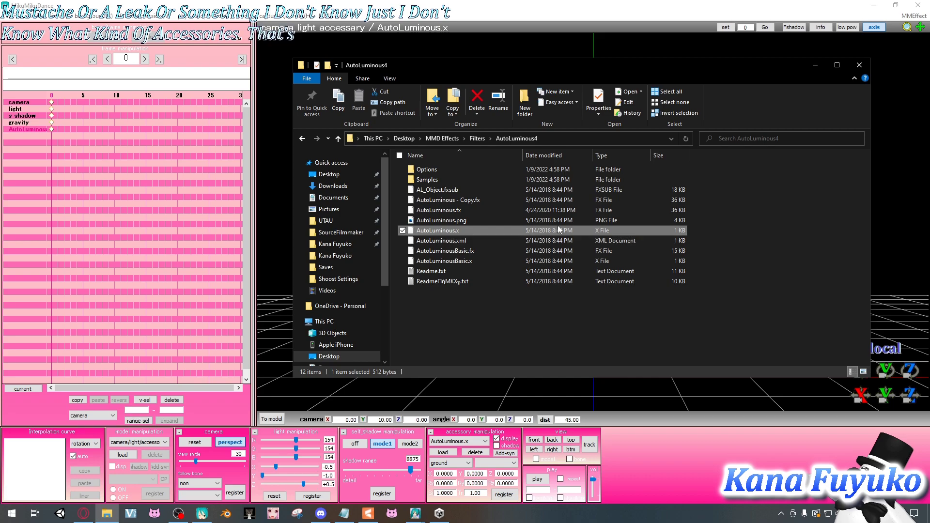
left_click(337, 247)
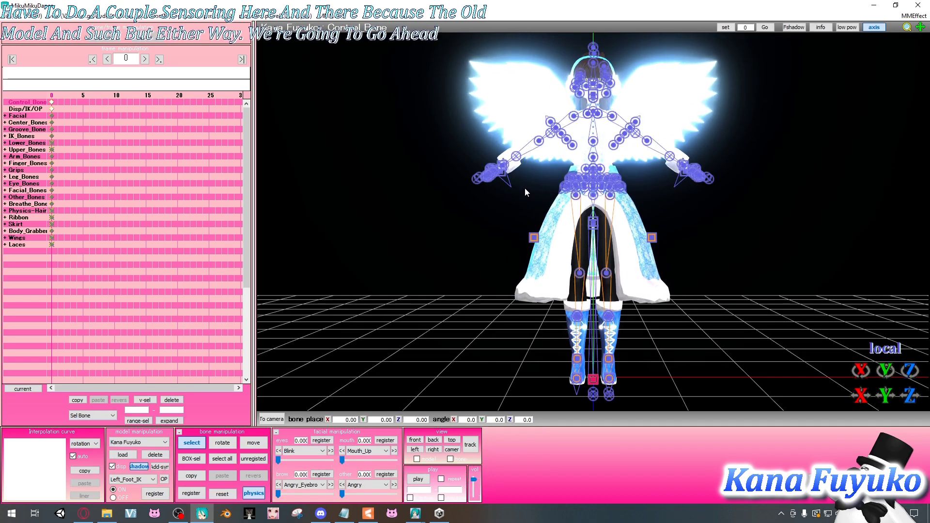
right_click_drag(536, 200, 554, 207)
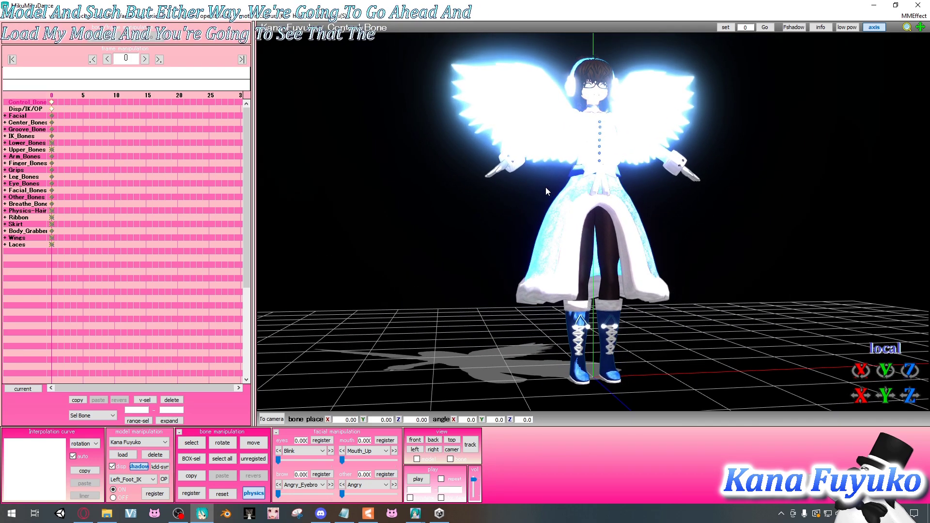
scroll(571, 206, "up", 5)
scroll(571, 199, "down", 6)
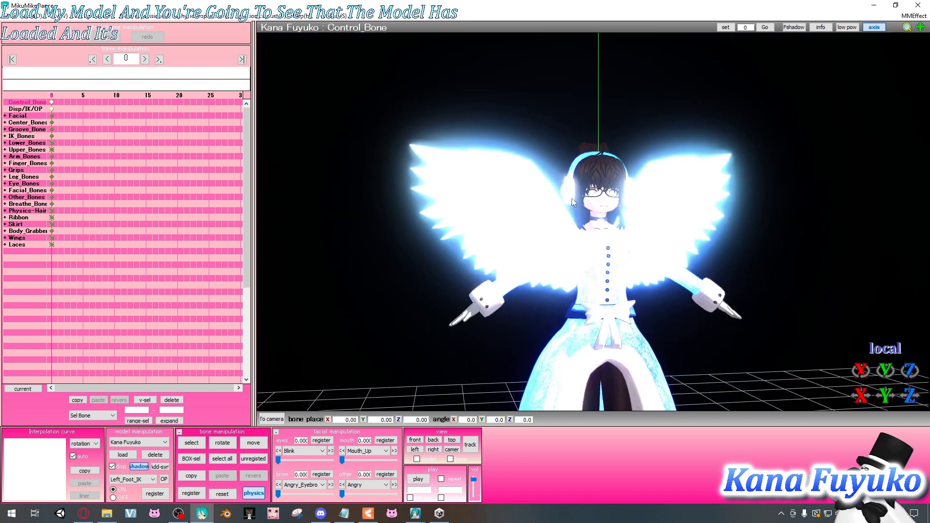
- Switch to PMXEditor's morph list and select LightUp through LightBS to check which panel they are assigned to
right_click_drag(573, 182, 418, 358)
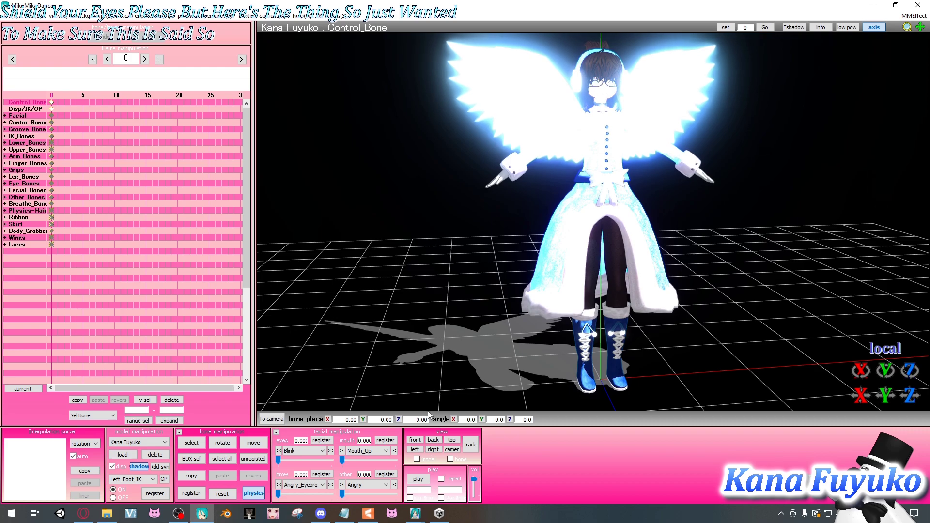
mouse_move(415, 513)
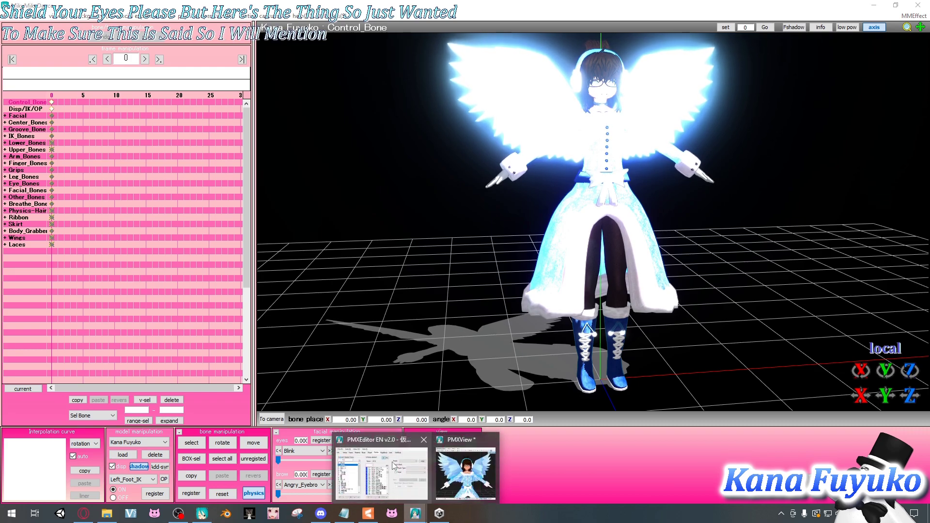
left_click(377, 472)
left_click(261, 73)
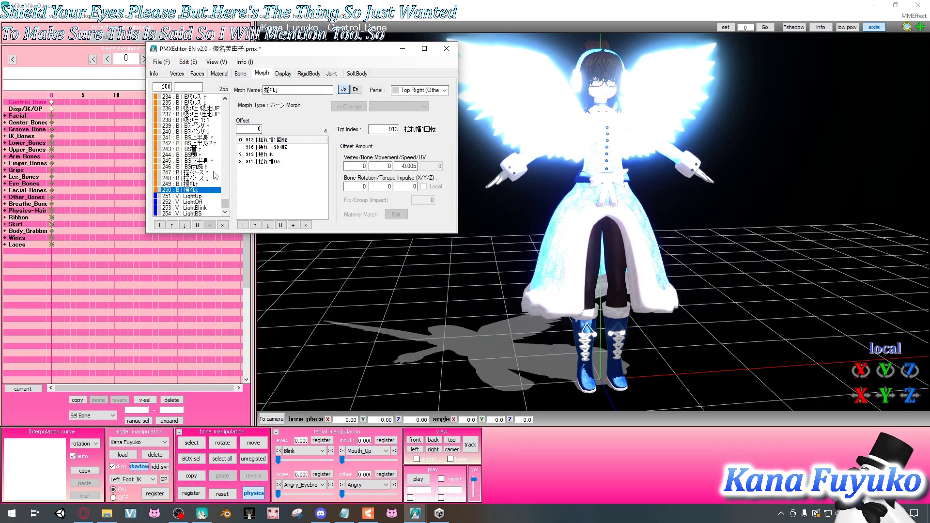
left_click(202, 196)
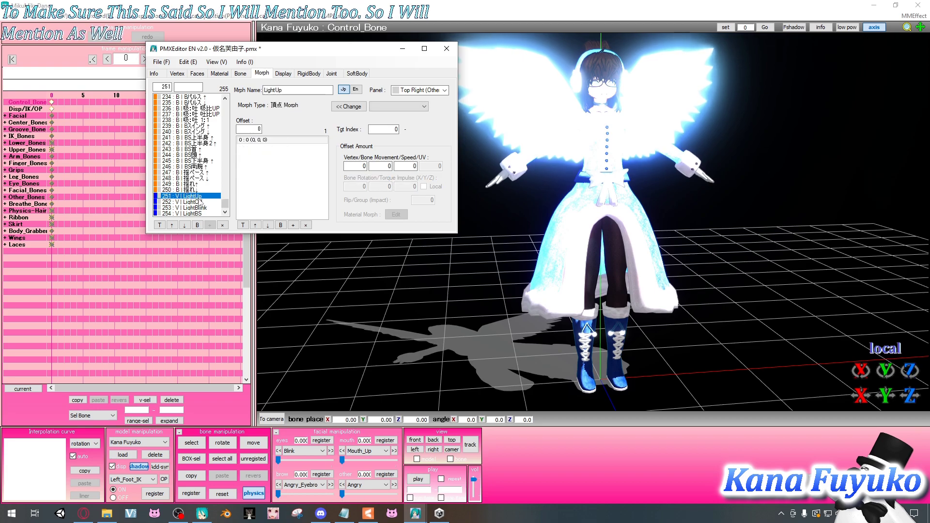
left_click(196, 213, "shift")
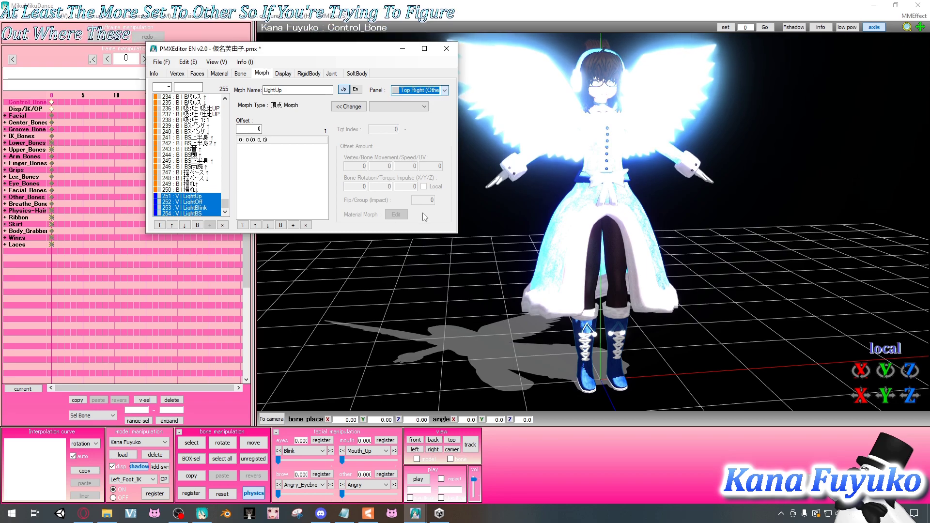
- Return to MikuMikuDance and look through the "other" facial morphs for the AutoLuminous light morphs
left_click(393, 409)
left_click(364, 486)
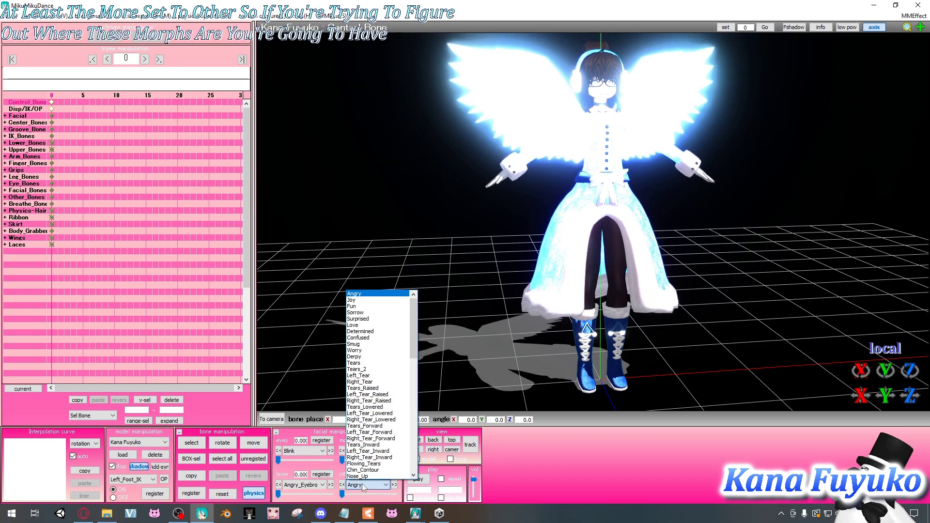
left_click(363, 486)
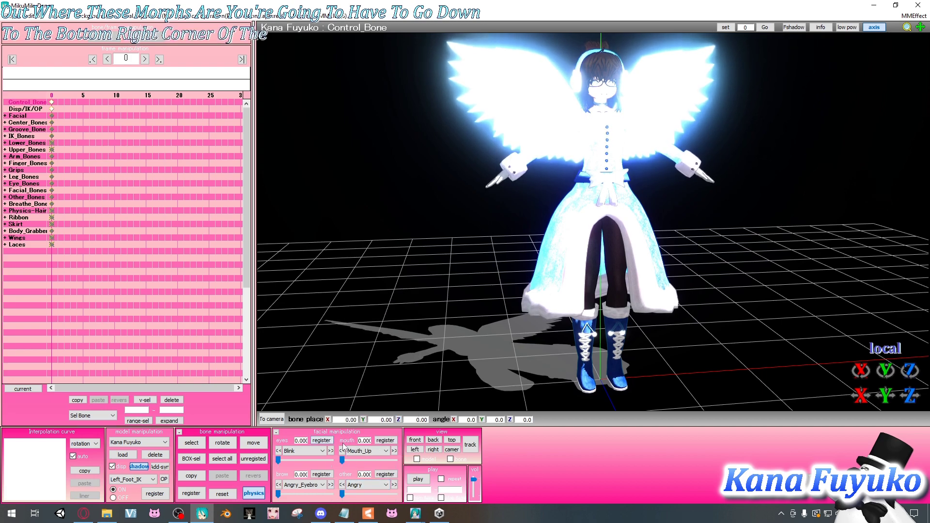
left_click(357, 486)
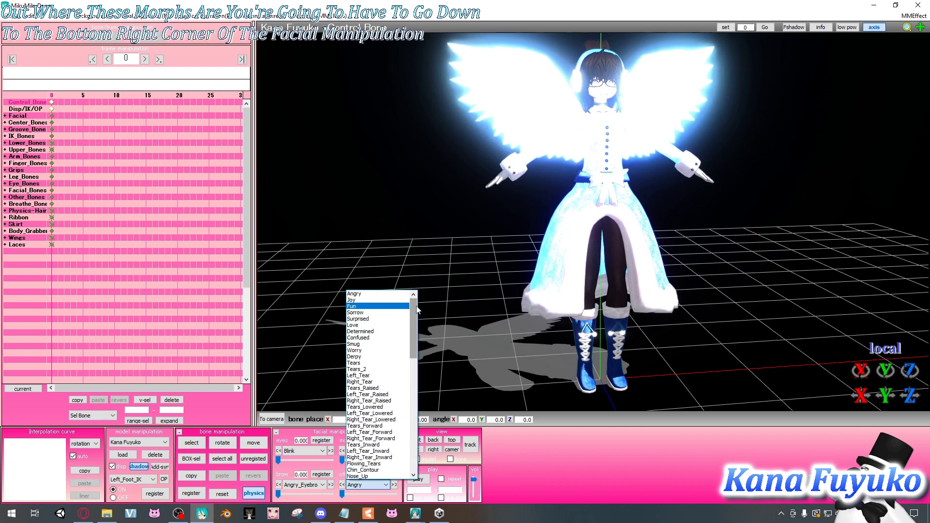
scroll(407, 467, "down", 20)
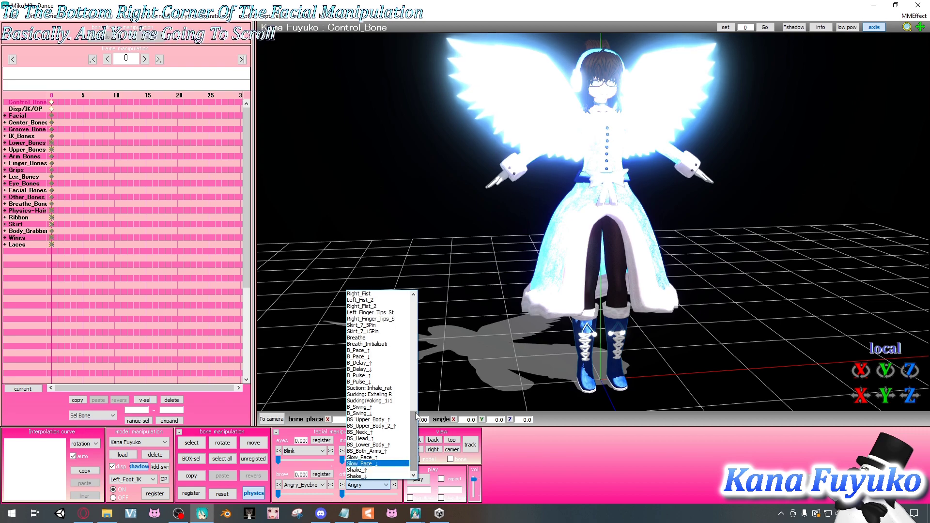
scroll(414, 414, "up", 4)
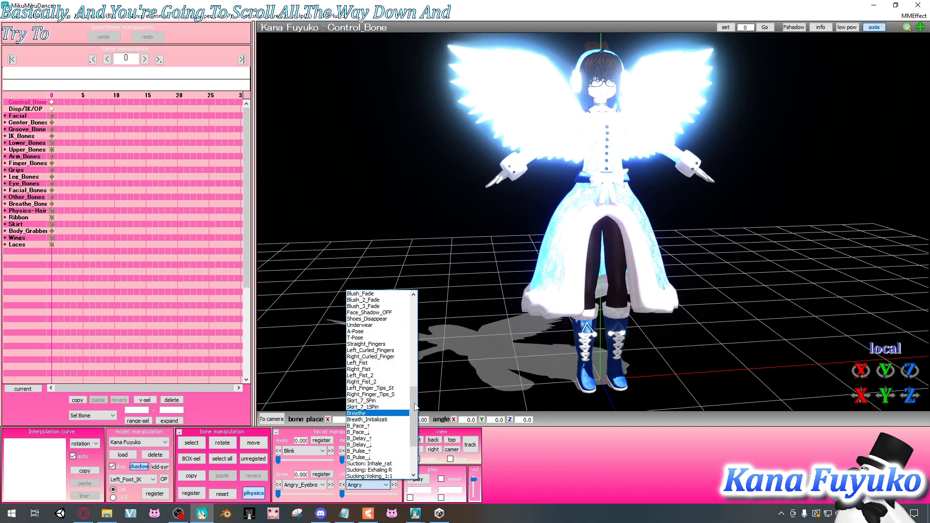
left_click_drag(415, 411, 423, 311)
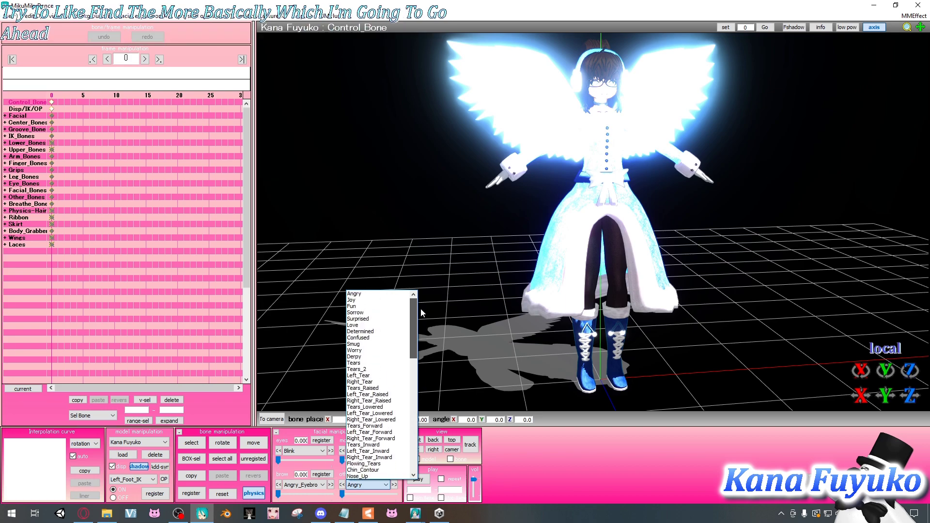
left_click_drag(415, 320, 411, 382)
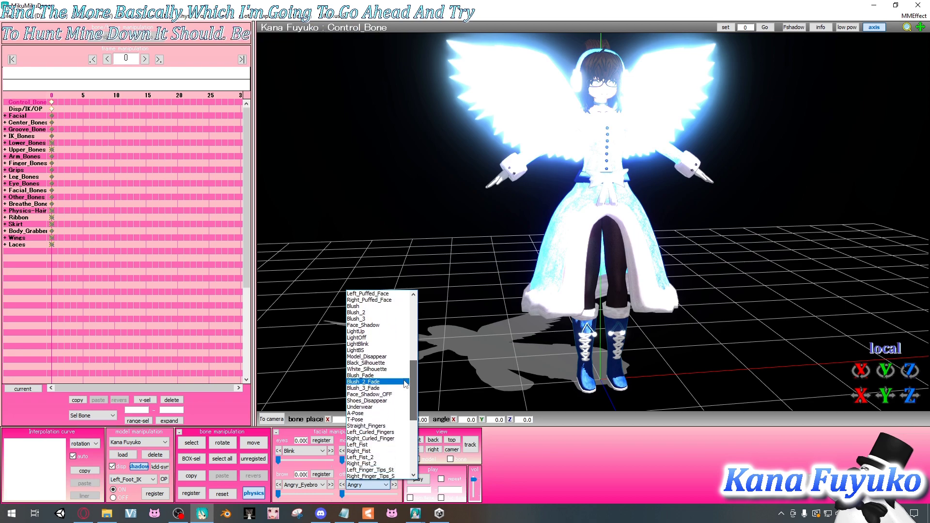
- Choose LightOff as the active morph in the "other" category of the facial manipulation
left_click(368, 332)
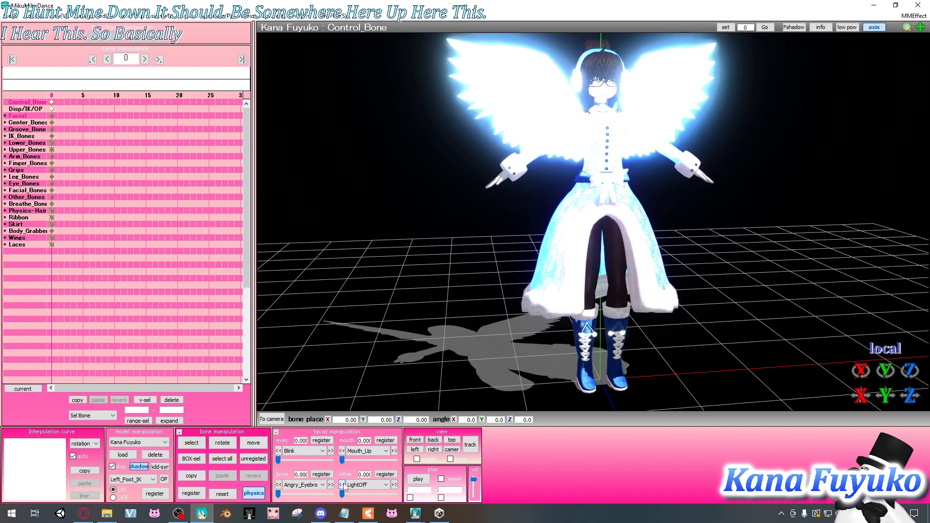
left_click(387, 485)
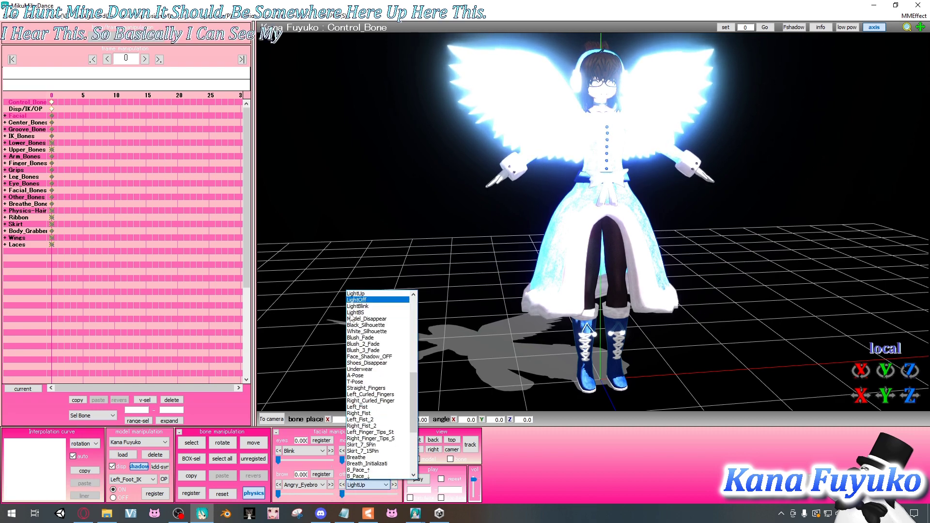
left_click(363, 486)
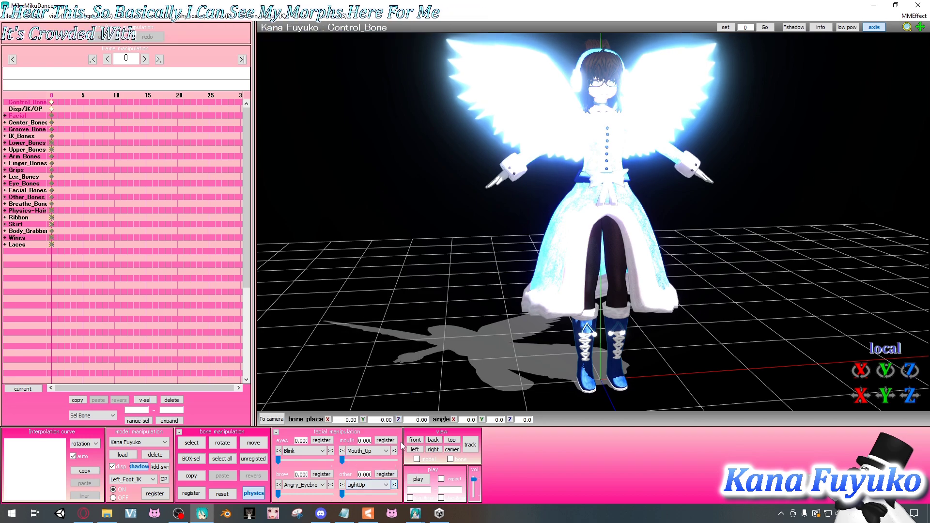
left_click(395, 485)
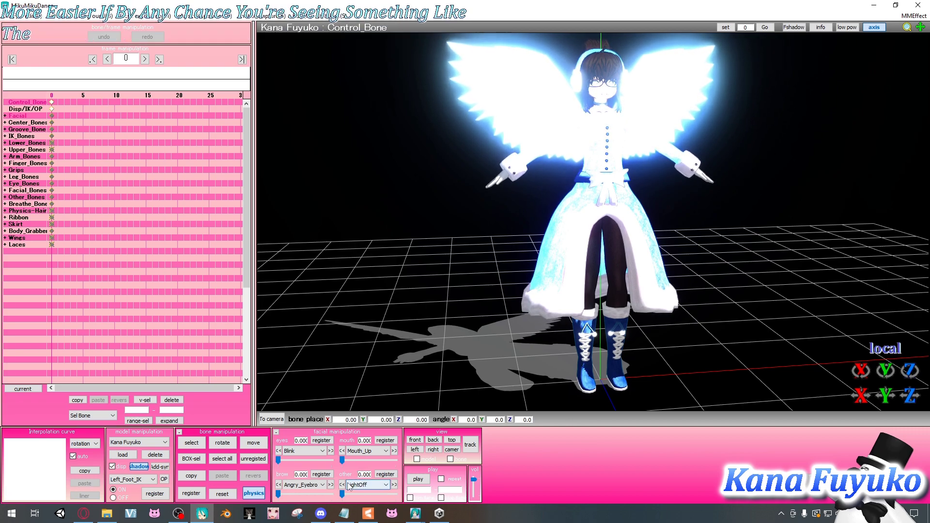
- Switch to PMXEditor and display the English name of morph 249
mouse_move(414, 514)
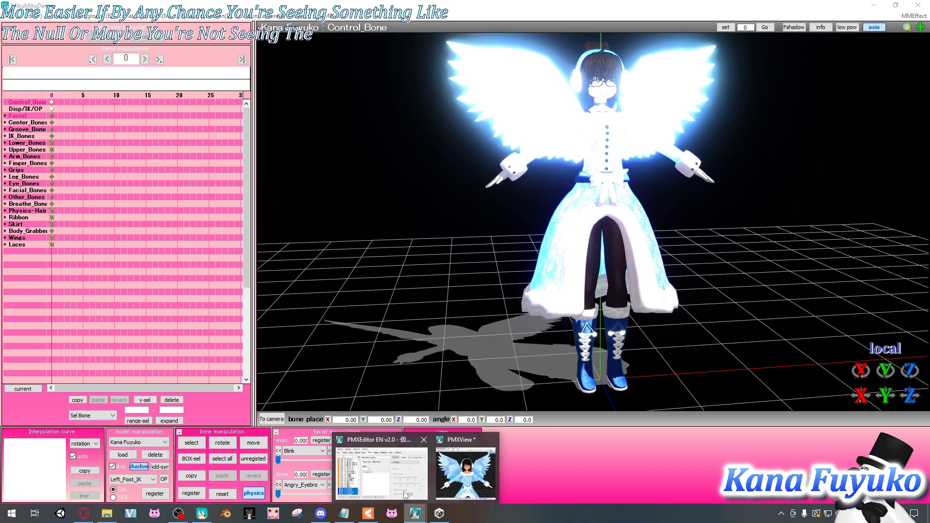
left_click(380, 477)
left_click(182, 184)
left_click(356, 89)
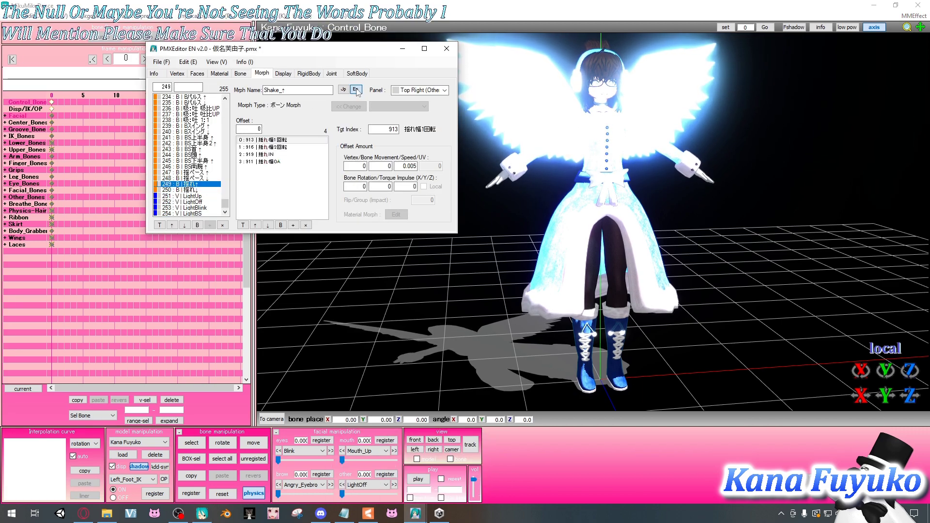
- Open the Batch Name Editor for the bones and look through their English names
left_click(187, 62)
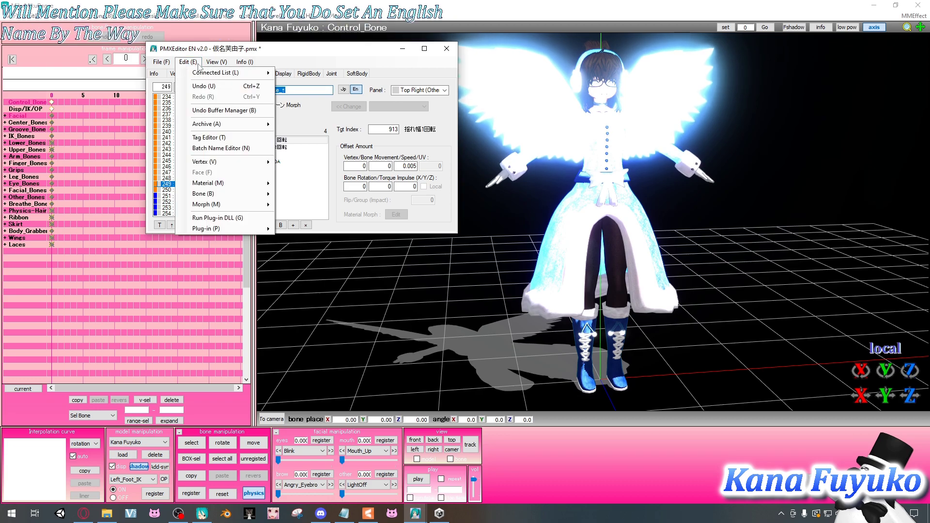
left_click(203, 150)
left_click(106, 108)
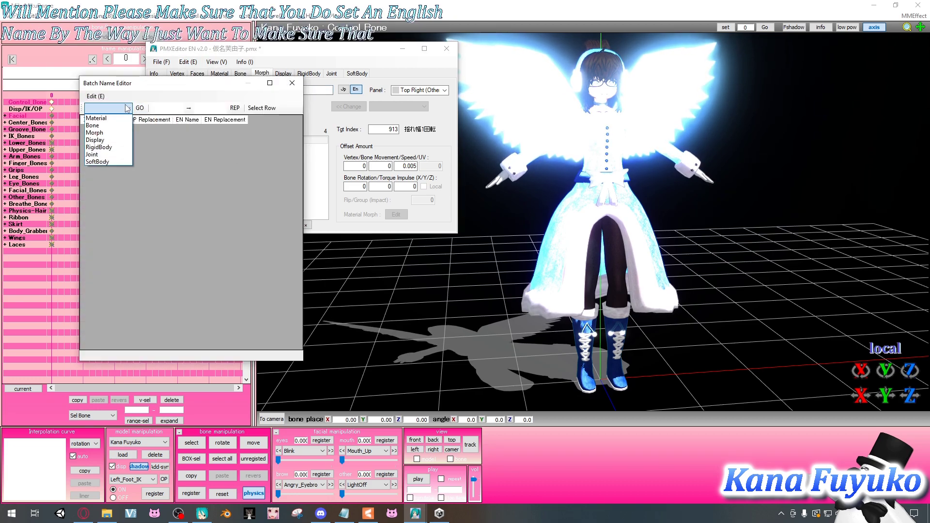
left_click(104, 125)
left_click_drag(220, 139, 220, 232)
left_click(243, 262)
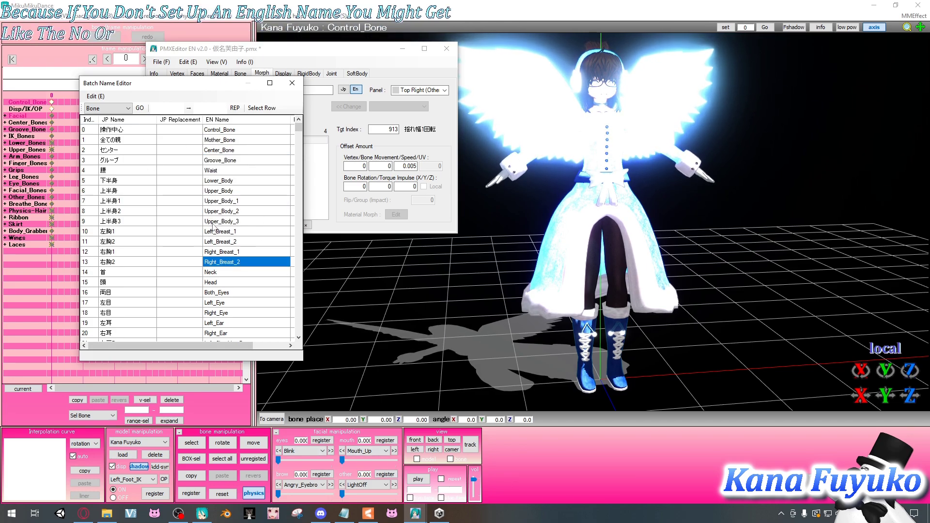
scroll(213, 228, "down", 20)
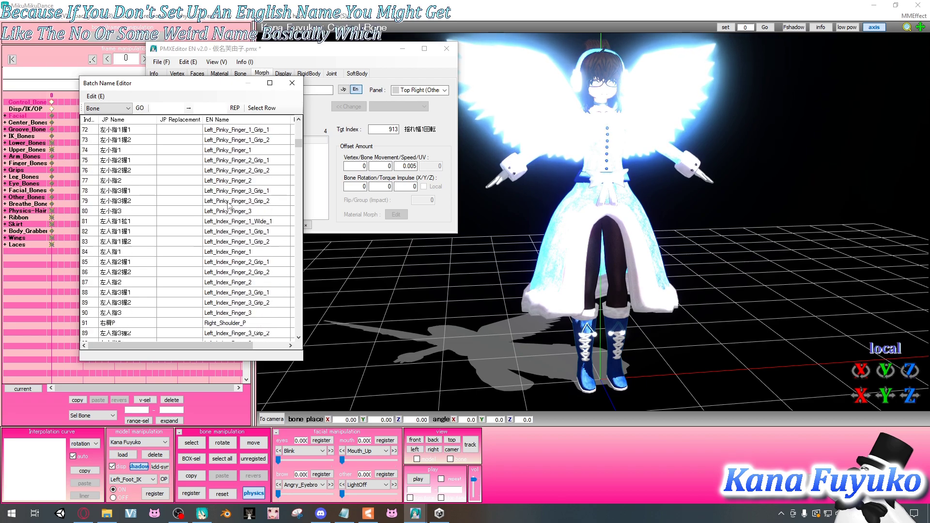
- List the rigid bodies in the Batch Name Editor, check their English names and close the editor
left_click(107, 108)
left_click(104, 148)
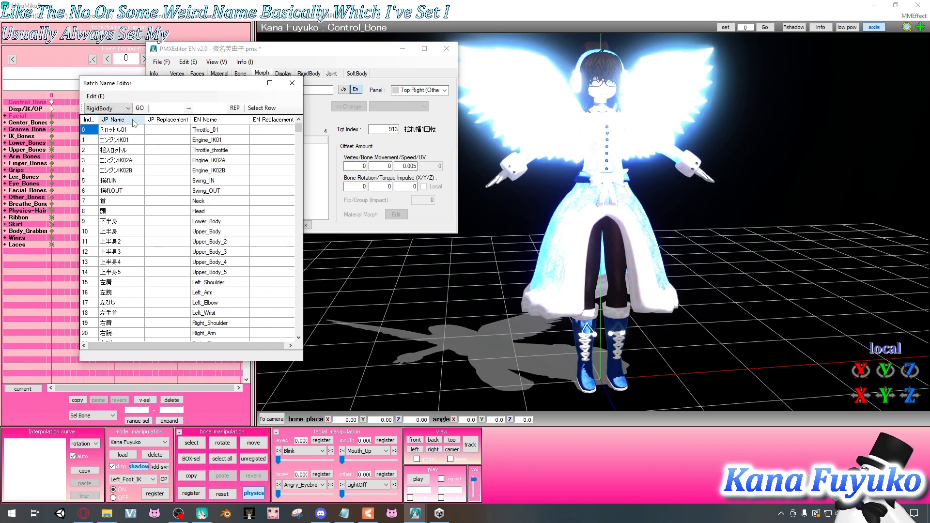
left_click_drag(237, 163, 256, 226)
left_click(292, 83)
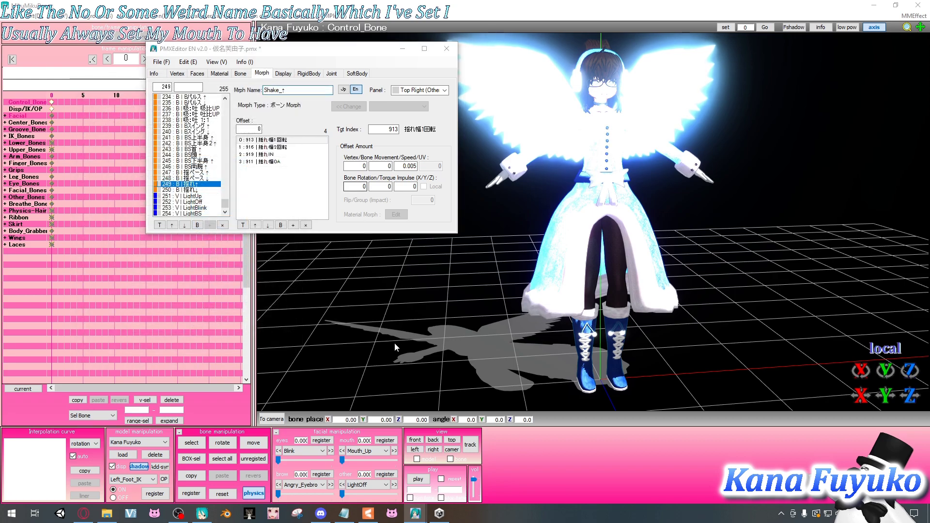
- Return to MikuMikuDance, reduce the glow by setting the LightOff morph to about 0.83, and inspect the model from several views
left_click(300, 433)
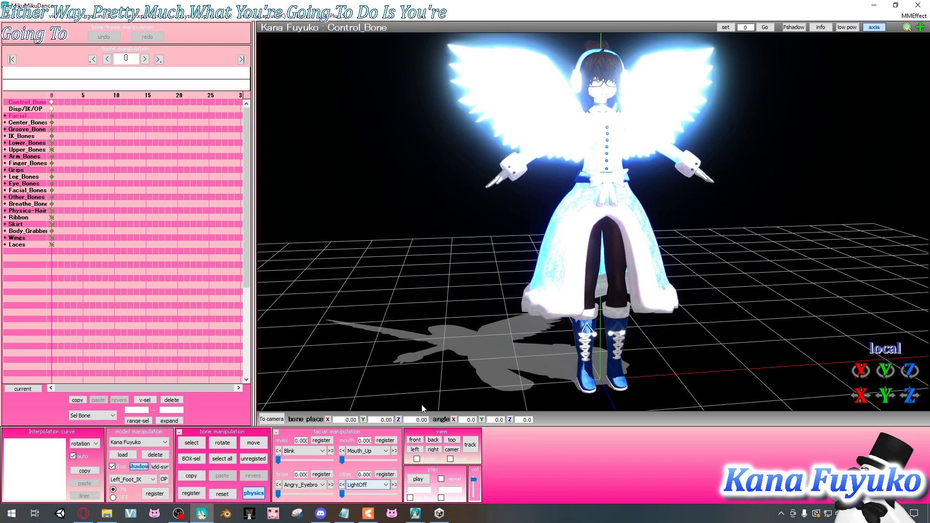
right_click_drag(559, 159, 524, 239)
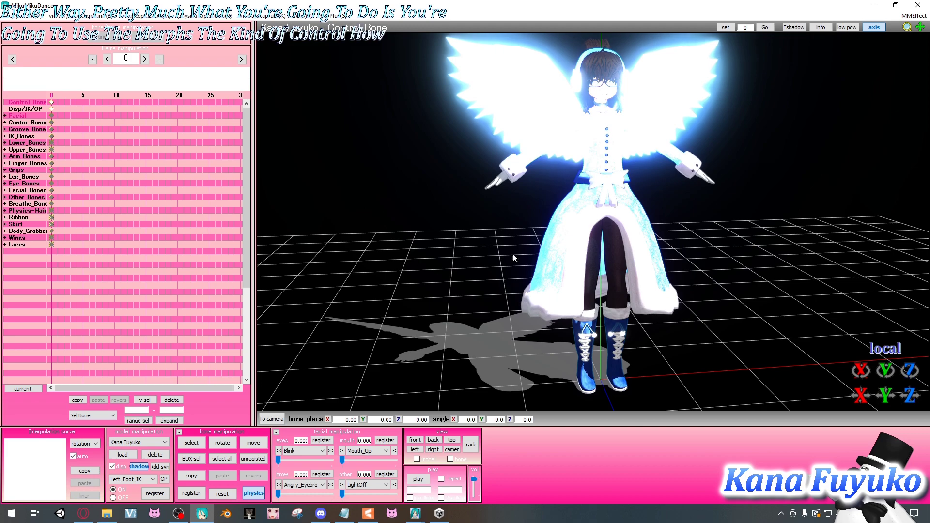
left_click_drag(342, 493, 389, 503)
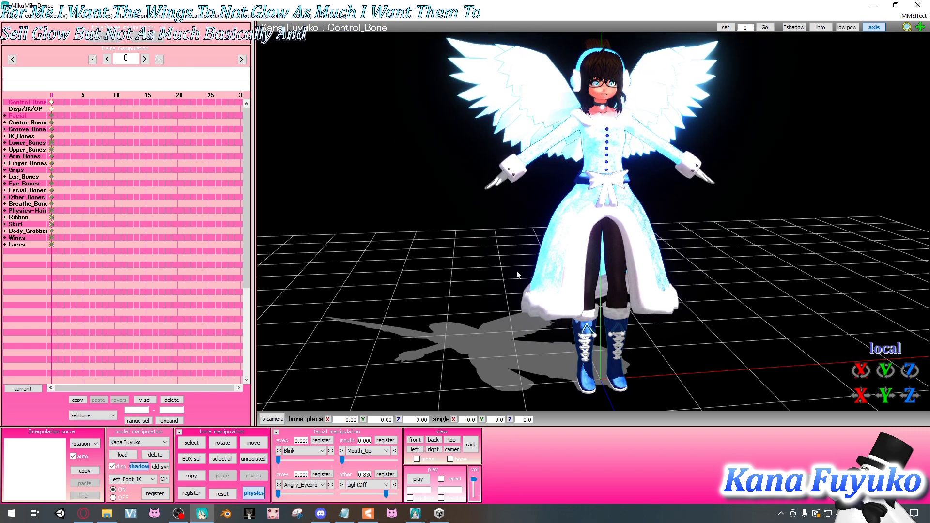
scroll(550, 220, "up", 5)
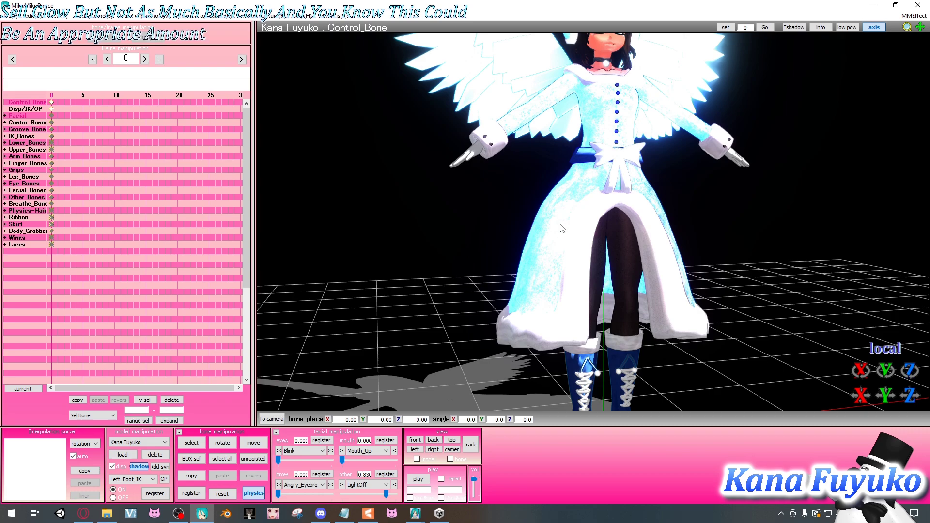
scroll(562, 225, "down", 5)
scroll(581, 206, "up", 2)
scroll(576, 213, "down", 2)
right_click_drag(564, 224, 542, 235)
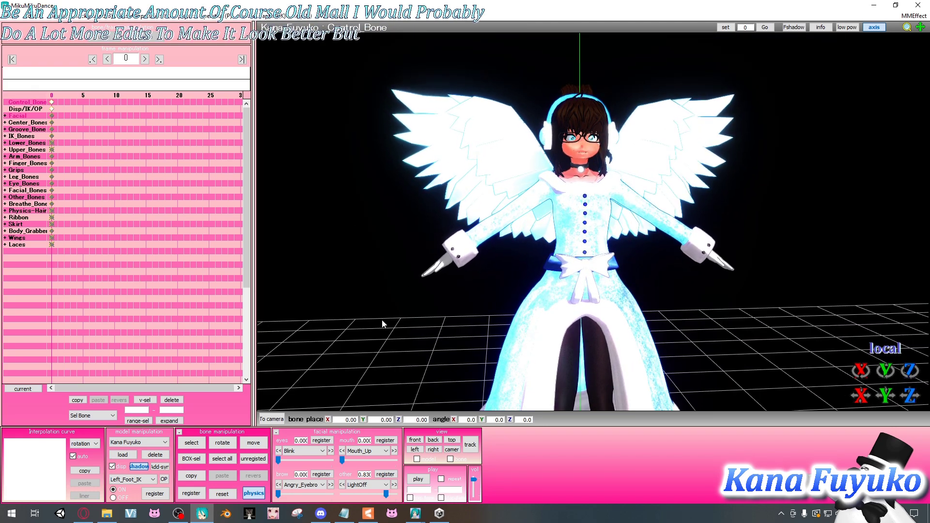
left_click(352, 485)
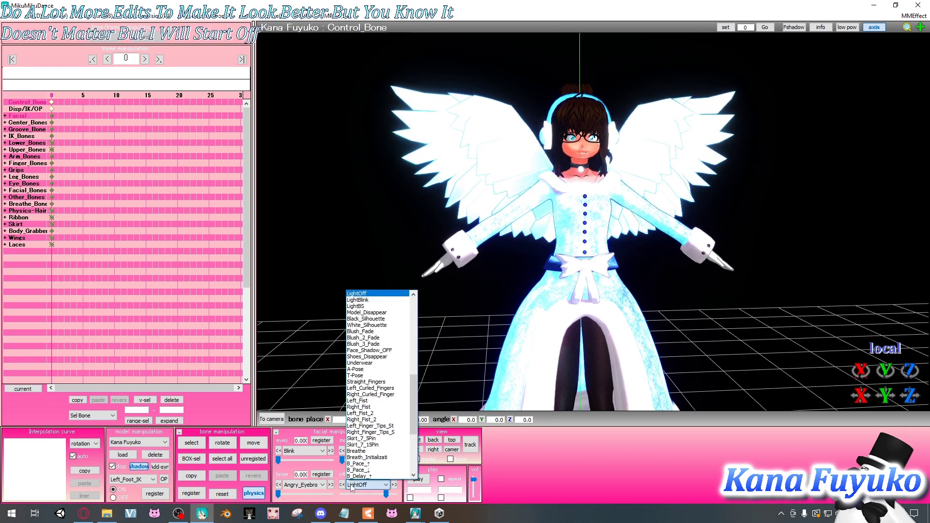
left_click(350, 484)
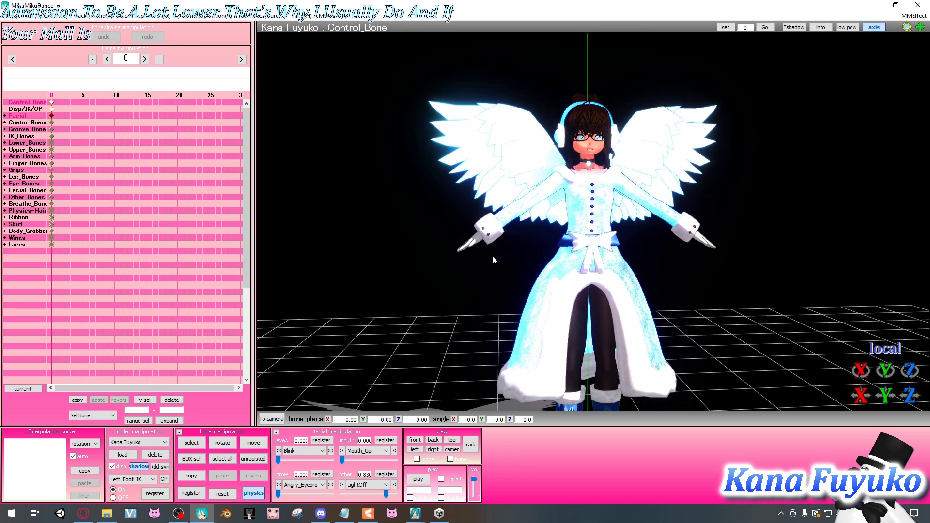
- Move on through LightUp to the LightBlink morph, try it at about 0.24 and raise it to 1.000
left_click(370, 485)
scroll(361, 323, "up", 2)
left_click(361, 325)
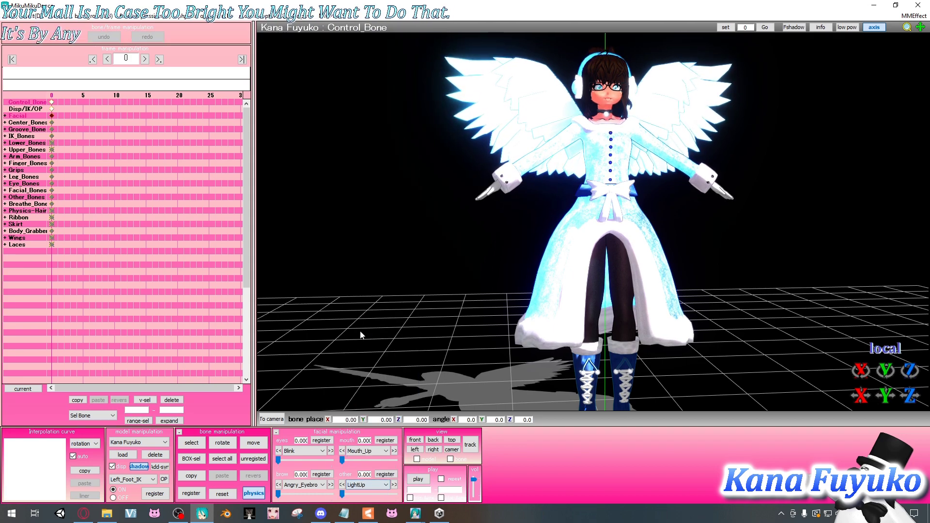
mouse_move(342, 498)
left_mouse_down()
mouse_move(394, 501)
mouse_move(297, 503)
mouse_move(386, 494)
mouse_move(355, 493)
left_mouse_up()
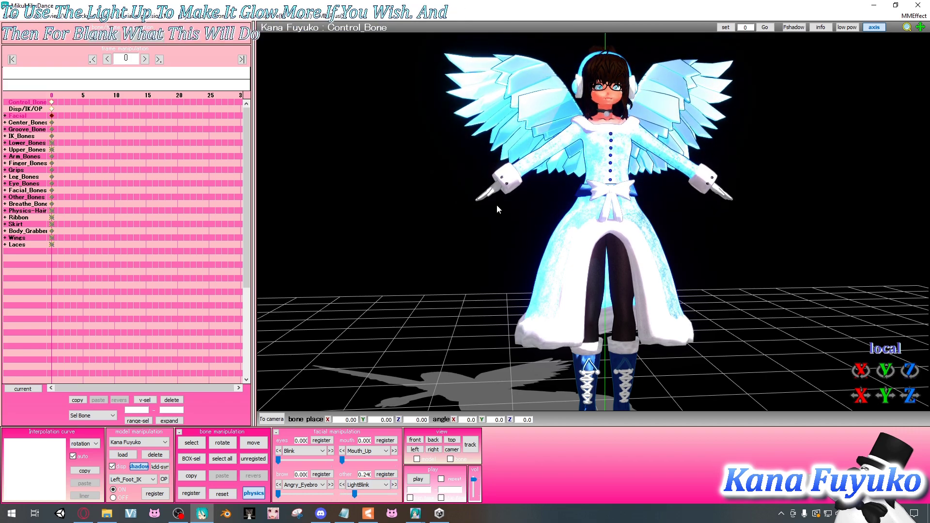
right_click_drag(530, 165, 492, 186)
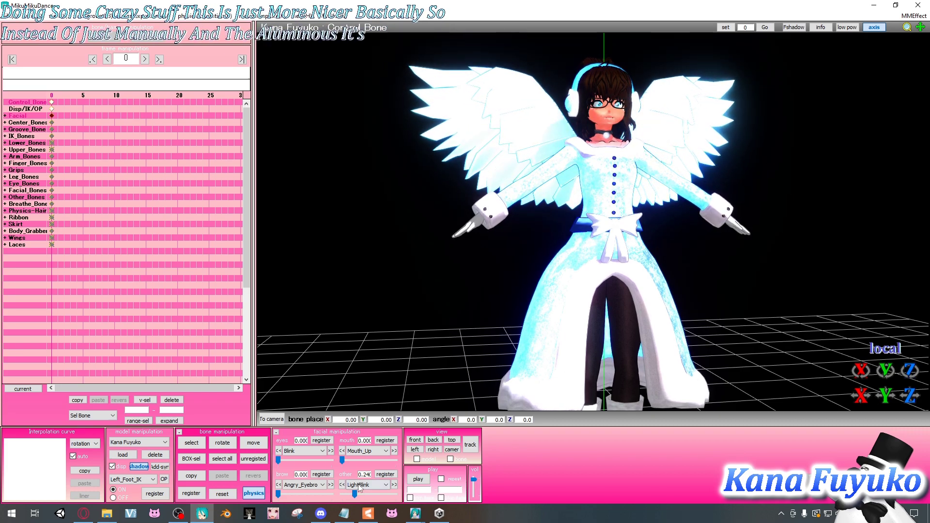
left_click_drag(355, 493, 396, 499)
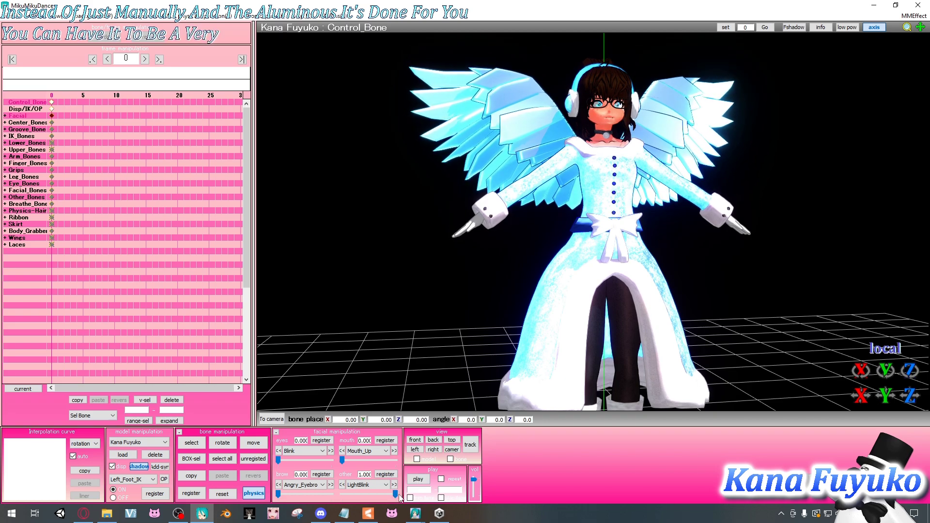
- Lower the LightBlink morph to about 0.05, and reduce it to 0 to turn the blinking off
left_click_drag(396, 498, 347, 499)
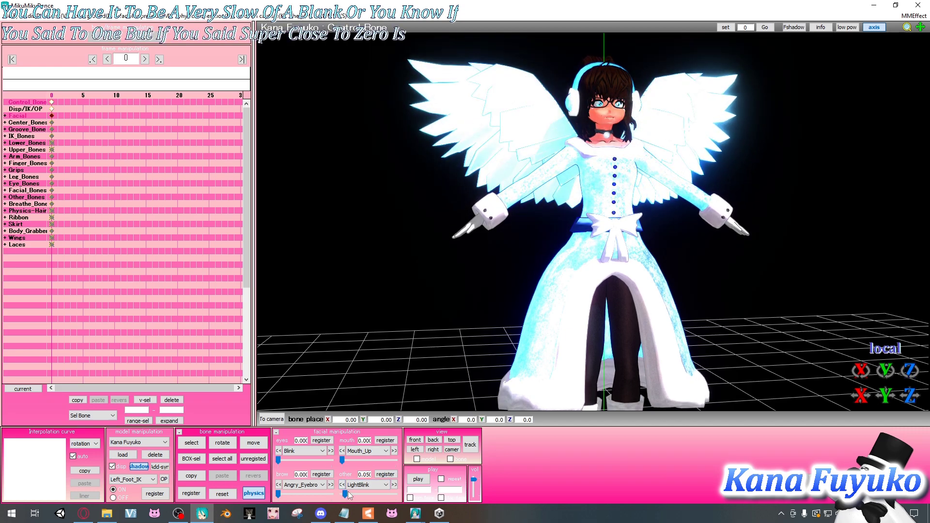
left_click_drag(348, 491, 345, 493)
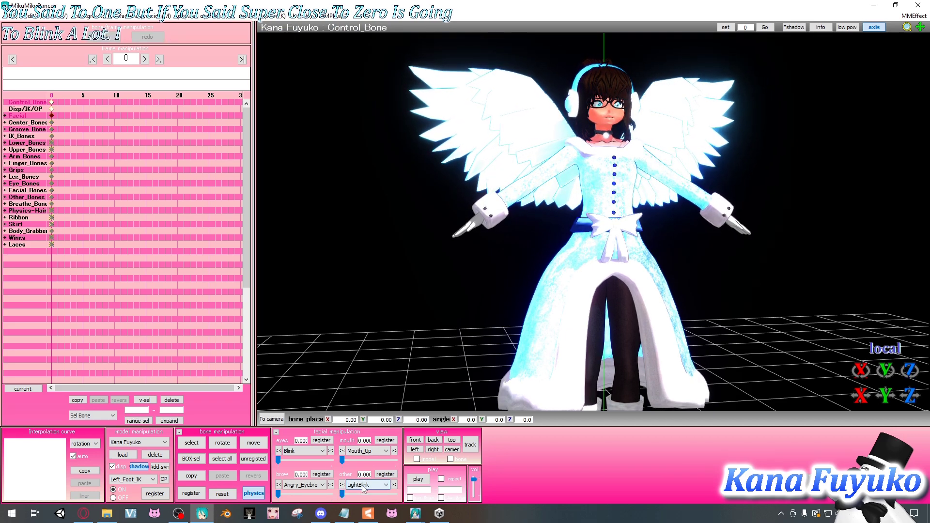
- Select the LightBS morph, set it to about 0.12 and inspect the wings' glow from another angle
left_click(364, 486)
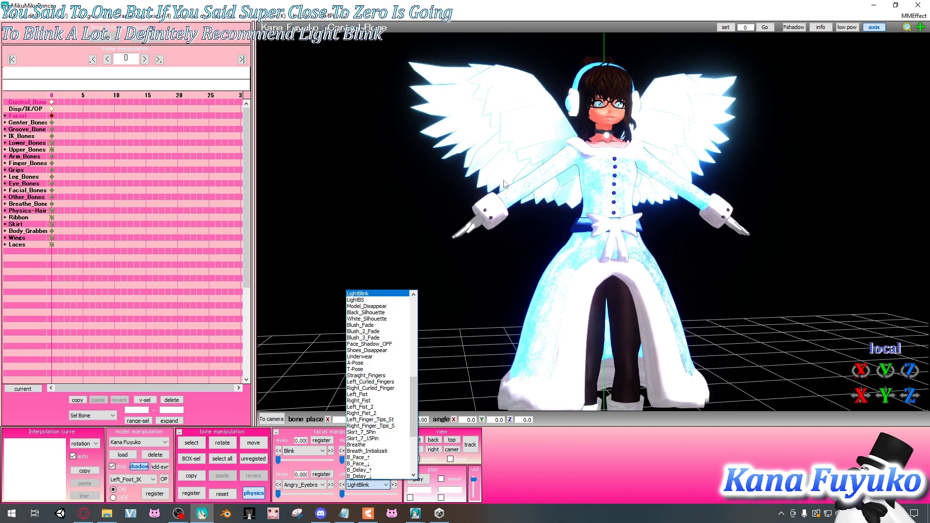
left_click(364, 300)
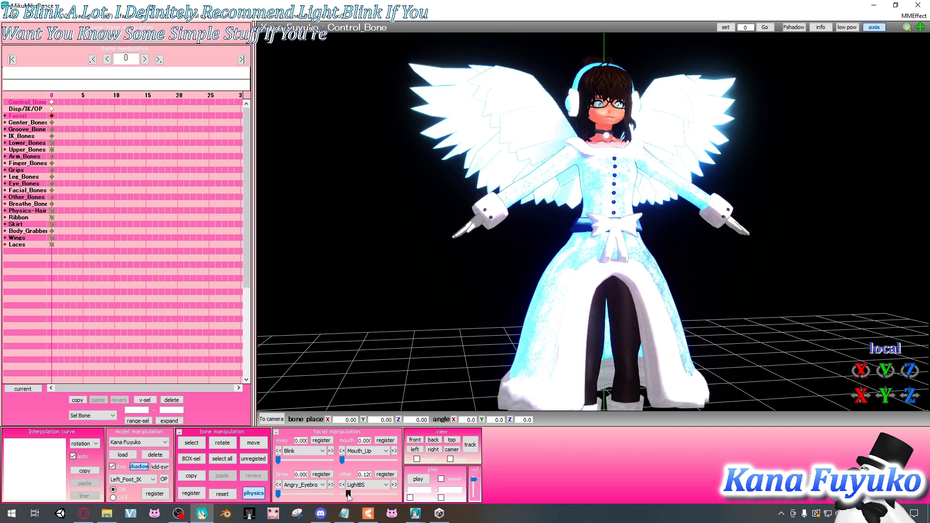
right_click_drag(420, 279, 507, 169)
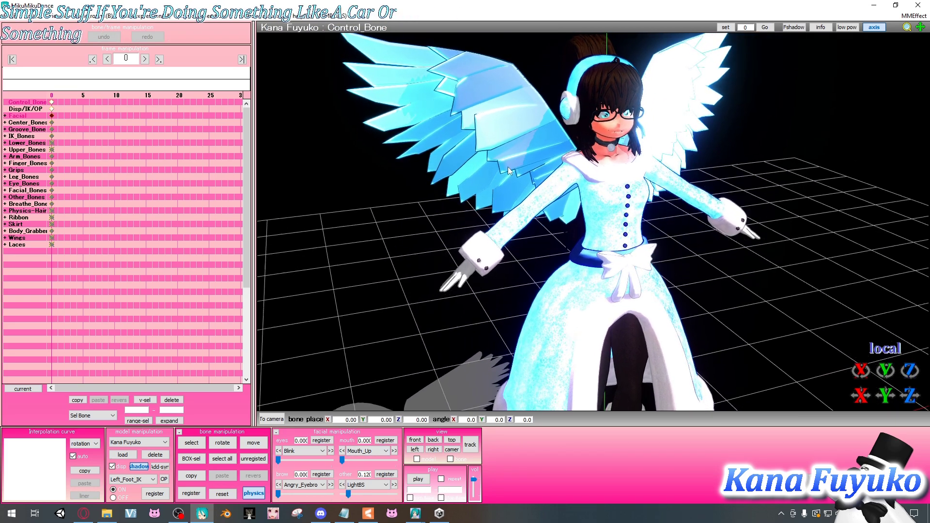
key("0")
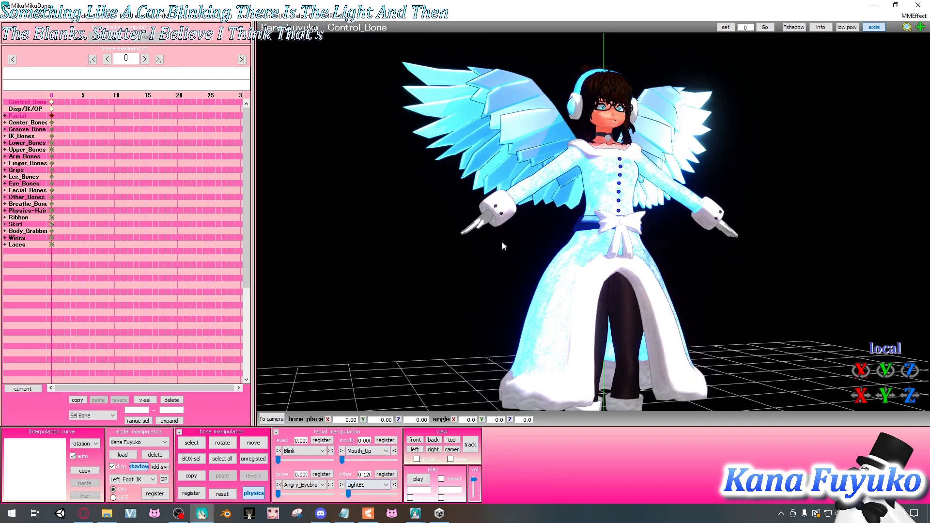
mouse_move(492, 249)
middle_mouse_down()
mouse_move(494, 293)
mouse_move(487, 263)
middle_mouse_up()
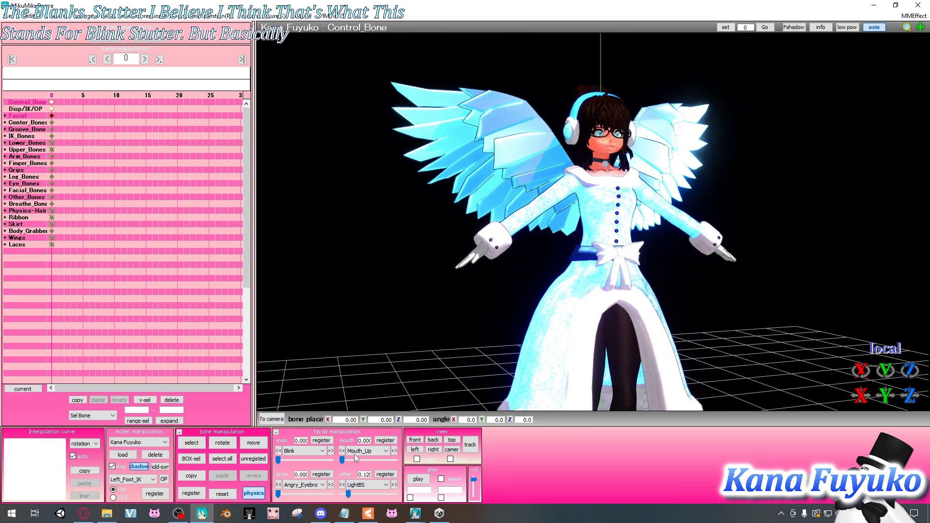
- Try the LightBS morph at about 0.81, 1.000 and 0.07, and reset it to 0
left_click_drag(348, 494, 385, 494)
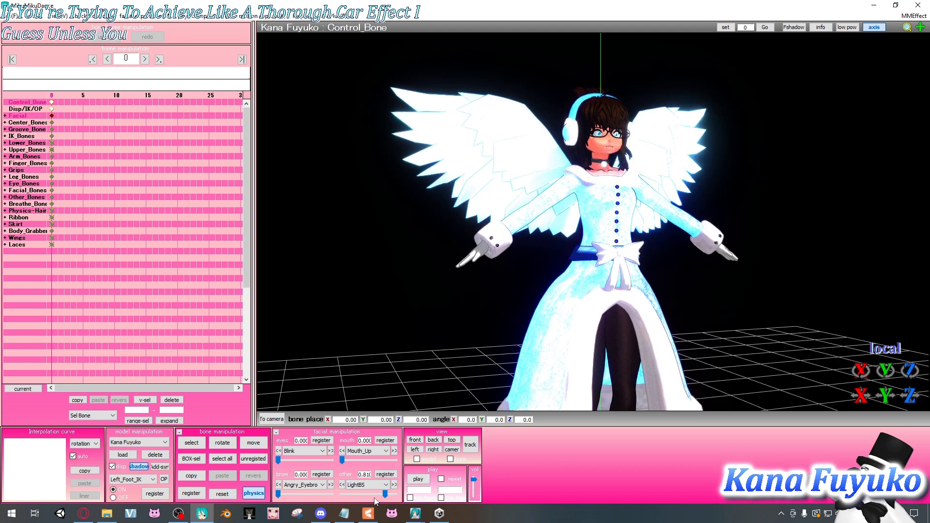
left_click_drag(385, 494, 398, 499)
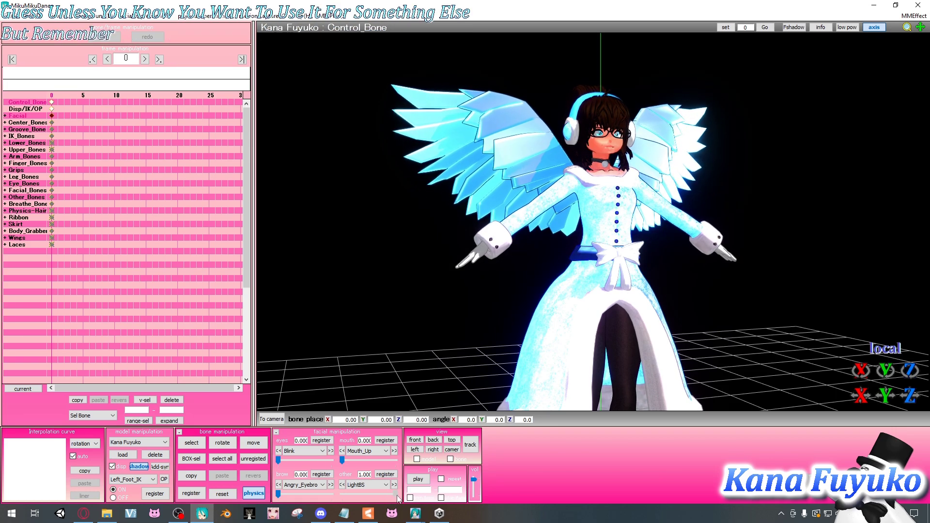
left_click_drag(396, 494, 345, 504)
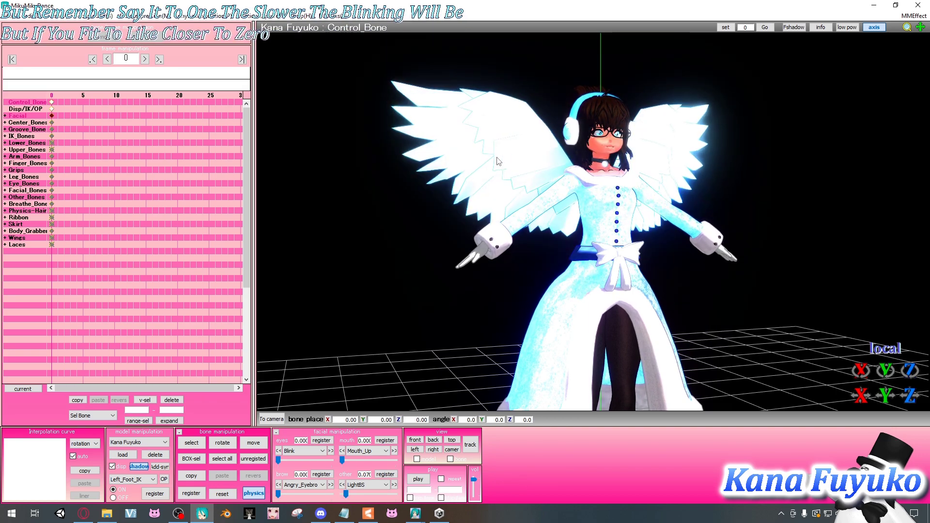
left_click_drag(345, 494, 339, 494)
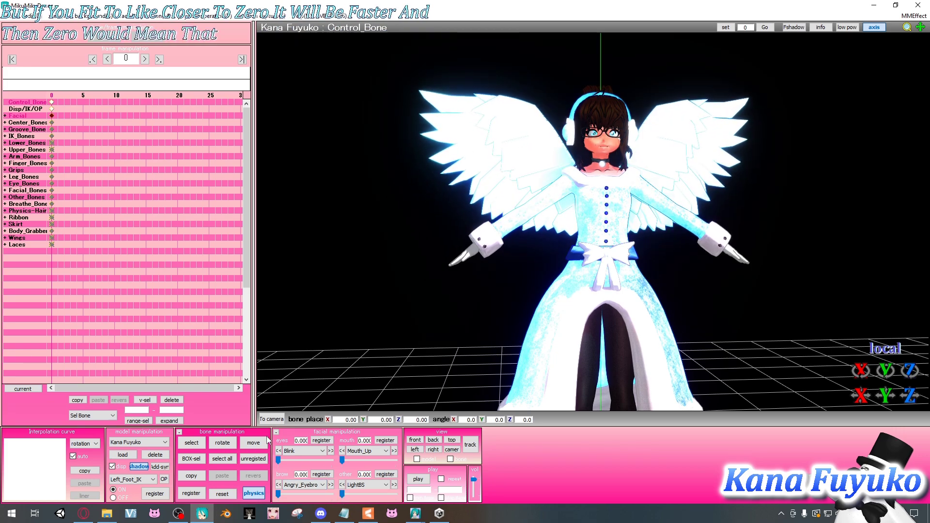
left_click(351, 486)
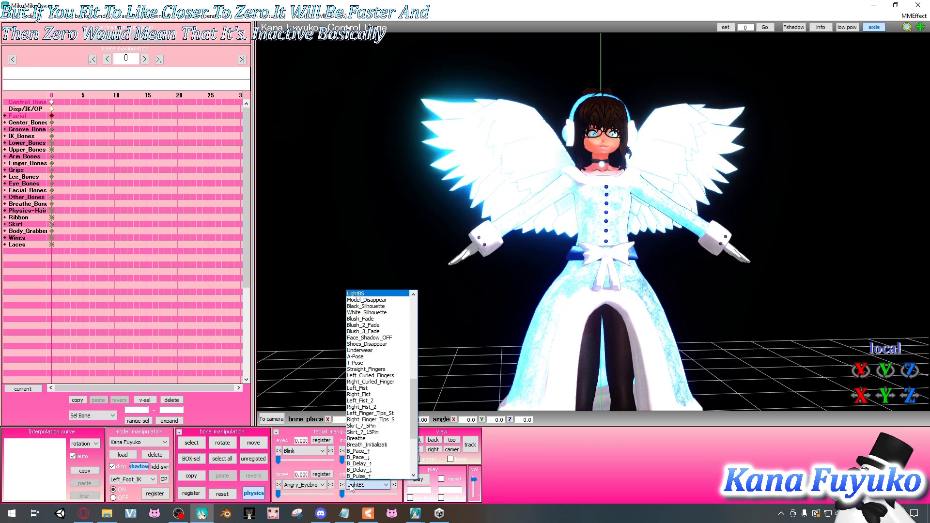
left_click(848, 332)
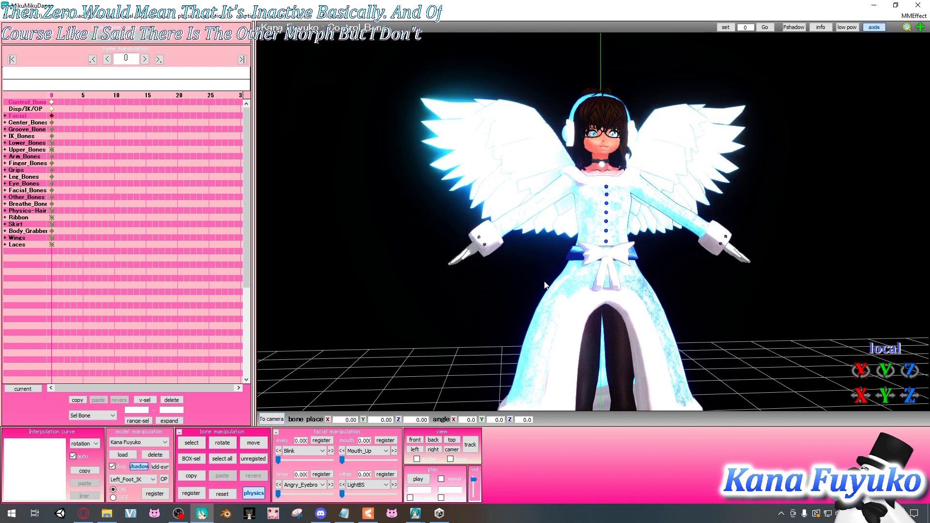
- Switch from the model to the camera and accessory controls and set the AutoLuminous accessory's Tr value to 0
left_click(276, 420)
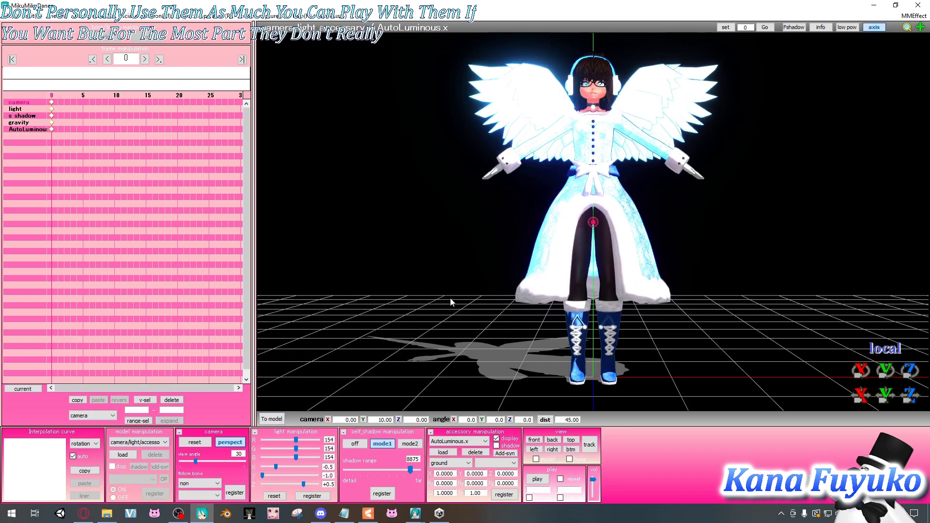
right_click_drag(446, 305, 452, 298)
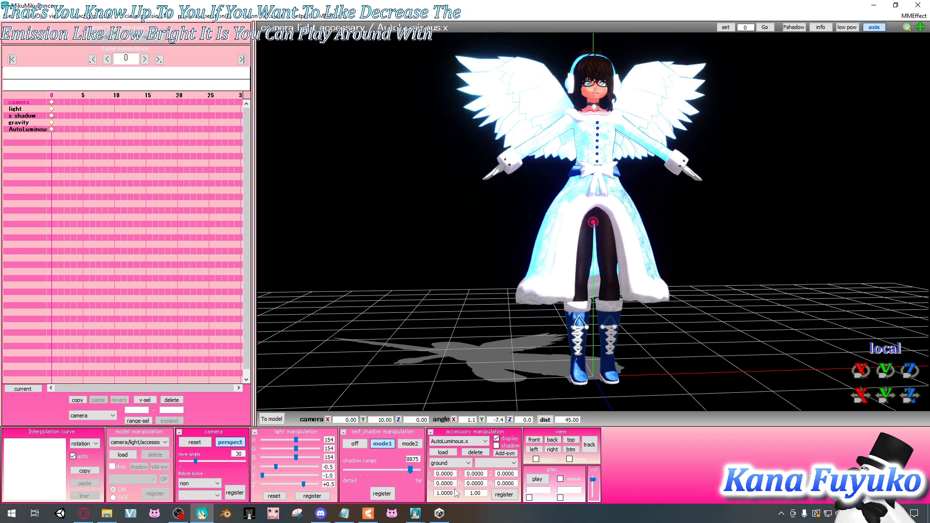
left_click(475, 493)
type("0")
key("Return")
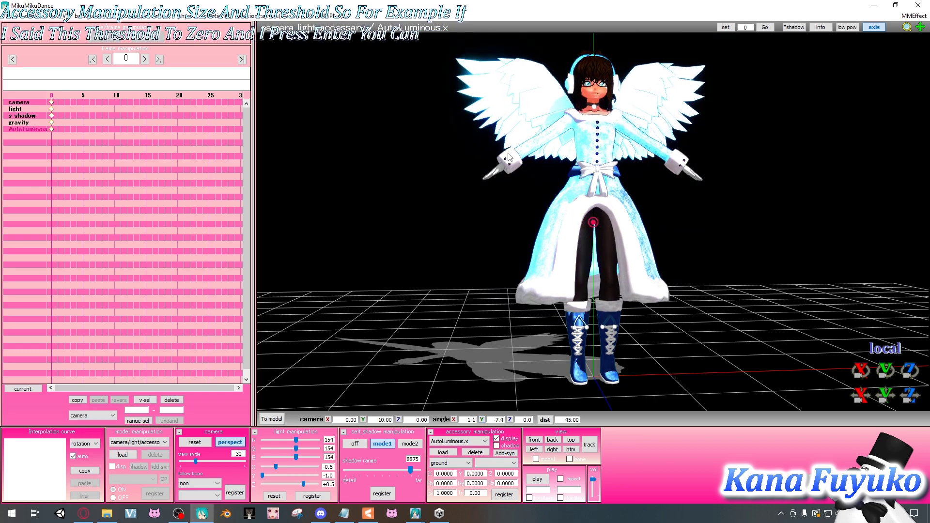
scroll(507, 185, "up", 3)
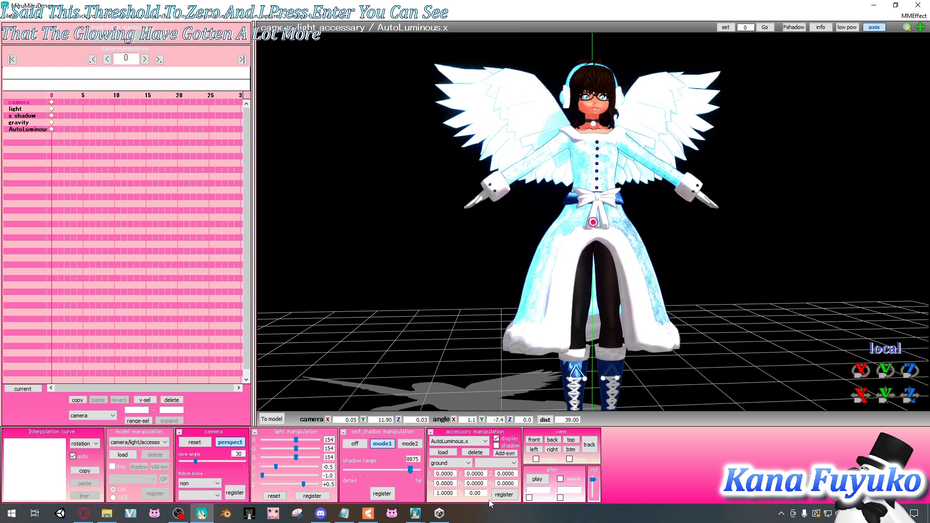
- Set the AutoLuminous accessory's Tr value to 1 and check the glow from another angle
double_click(470, 493)
type("1")
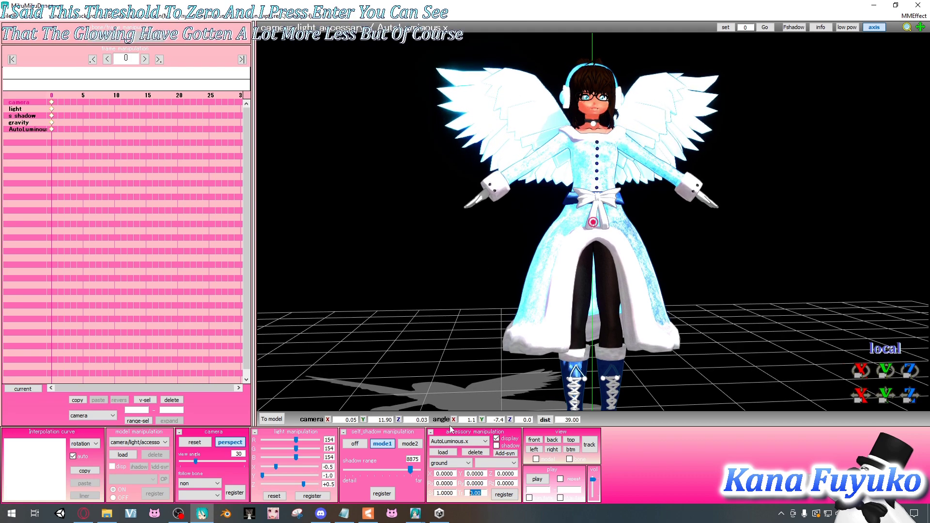
key("Return")
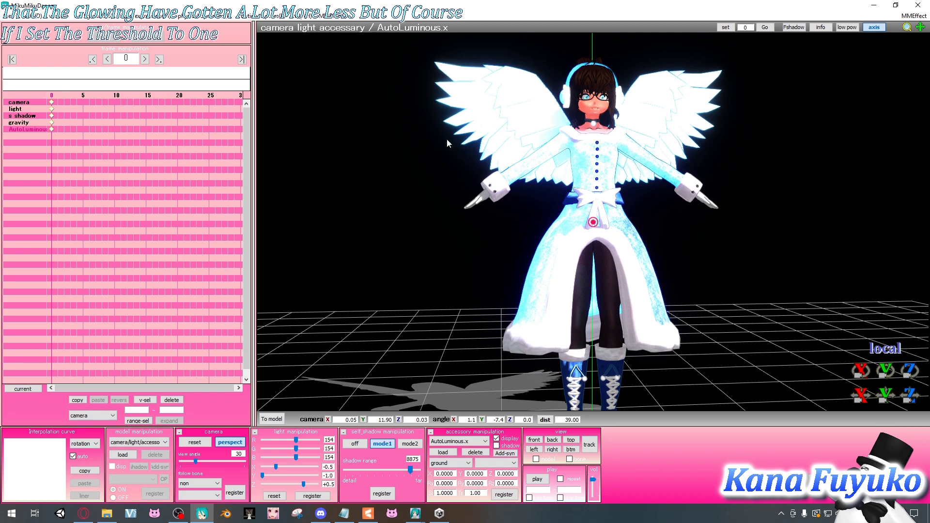
right_click_drag(508, 189, 460, 187)
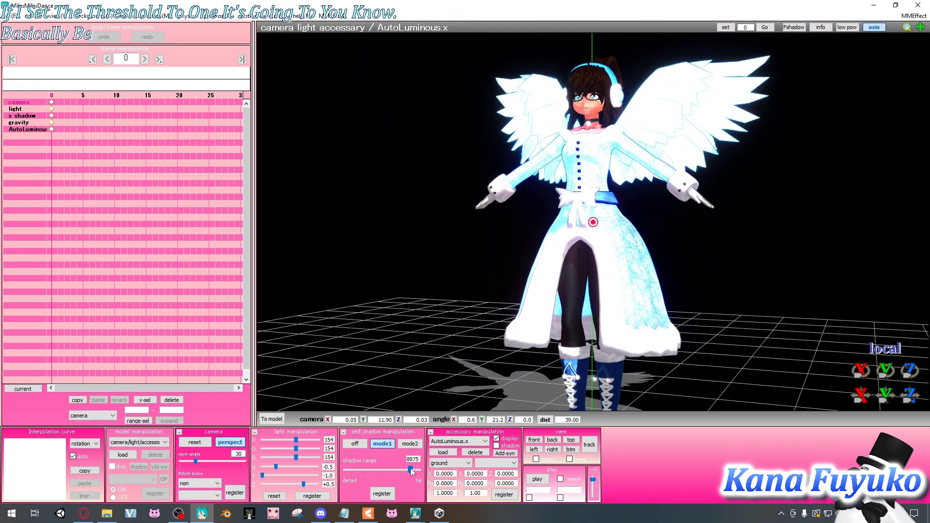
- Set the AutoLuminous accessory's size to 2 and view the model from the front
double_click(445, 493)
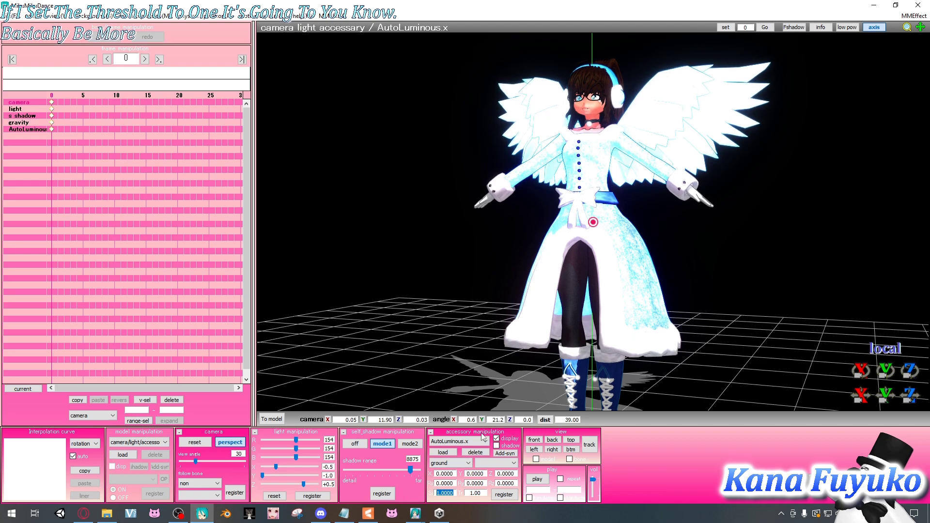
type("2")
key("Return")
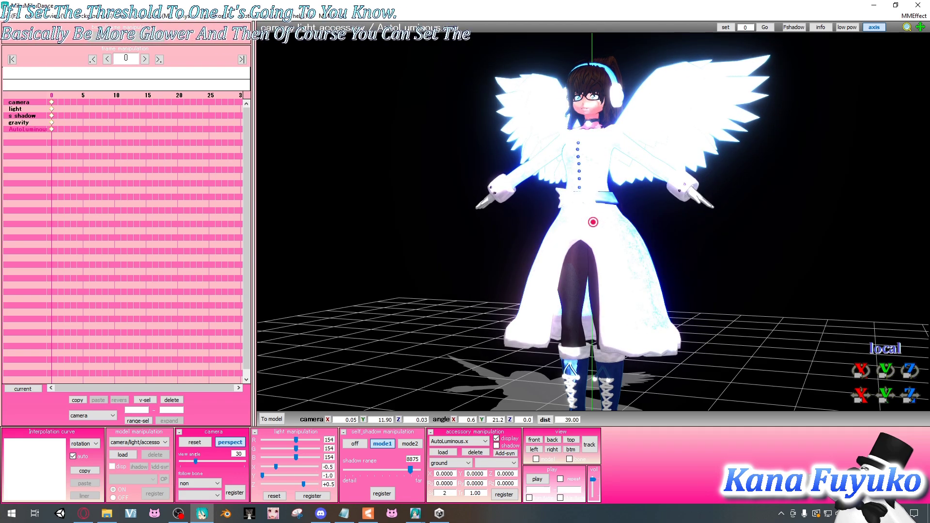
right_click_drag(524, 225, 587, 227)
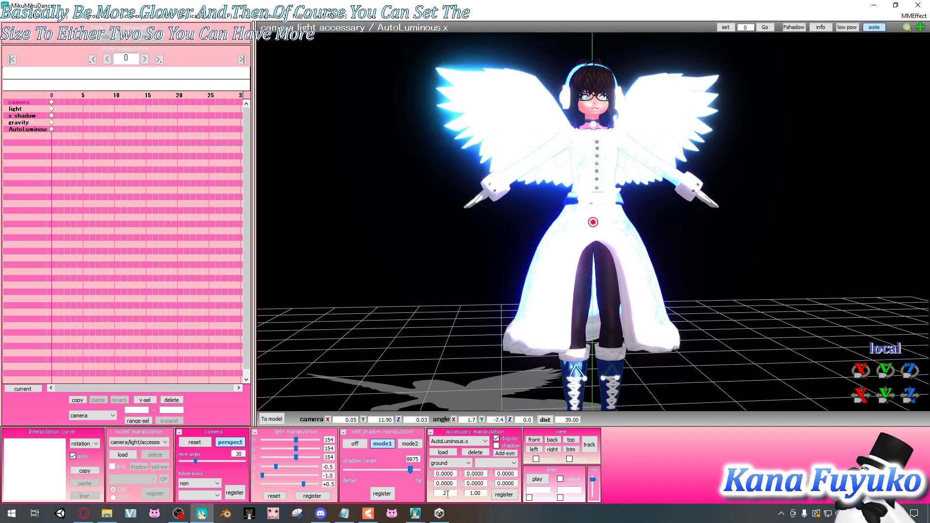
- Try the AutoLuminous accessory at size 0, set the size to 1 and inspect the glow from several angles
type("0")
key("Return")
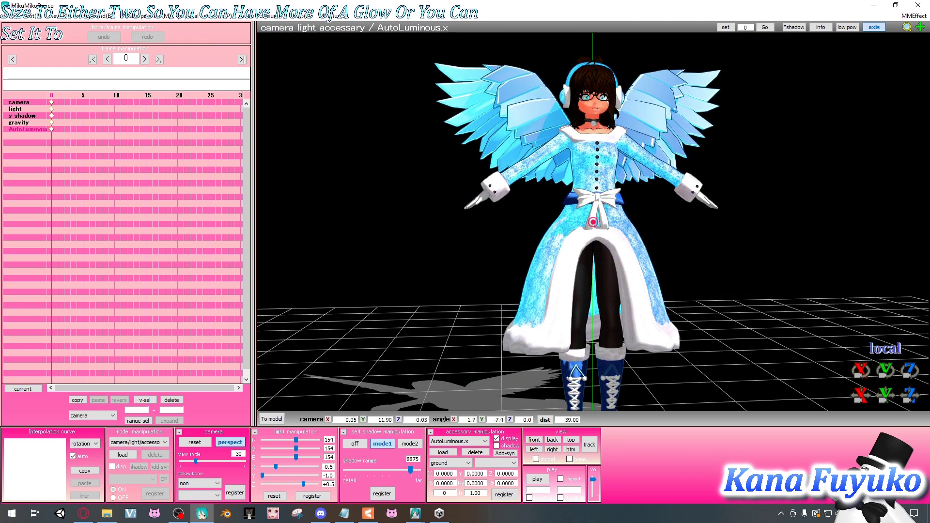
type("1")
key("Return")
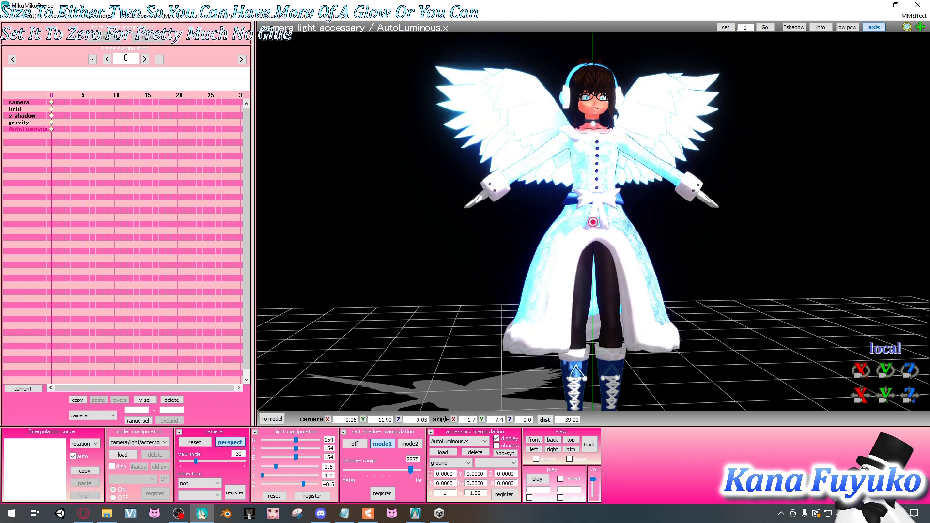
scroll(487, 272, "down", 3)
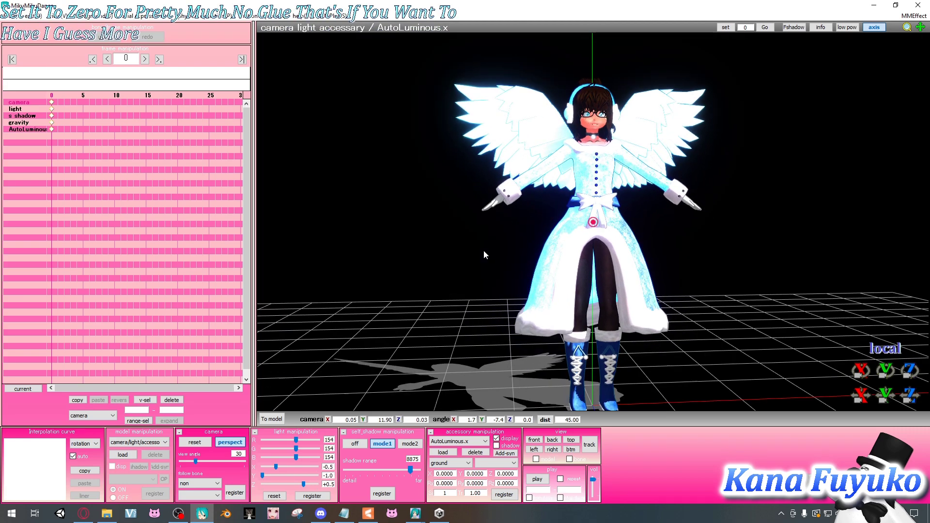
middle_click_drag(487, 245, 485, 233)
right_click_drag(485, 233, 483, 264)
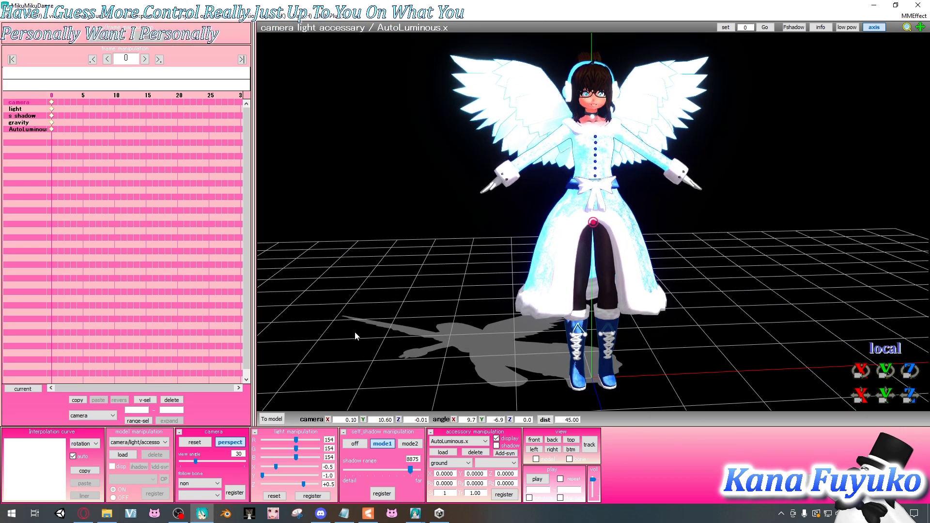
right_click_drag(372, 324, 415, 318)
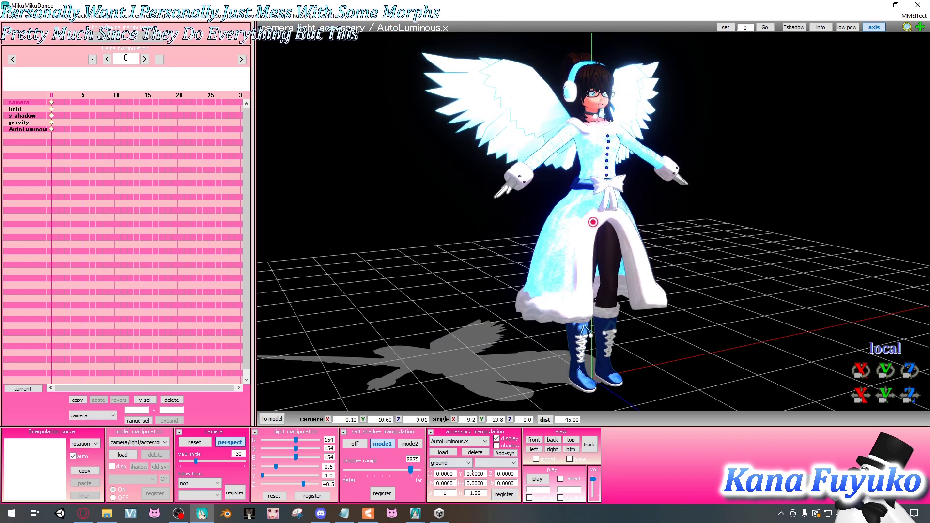
right_click_drag(523, 241, 522, 211)
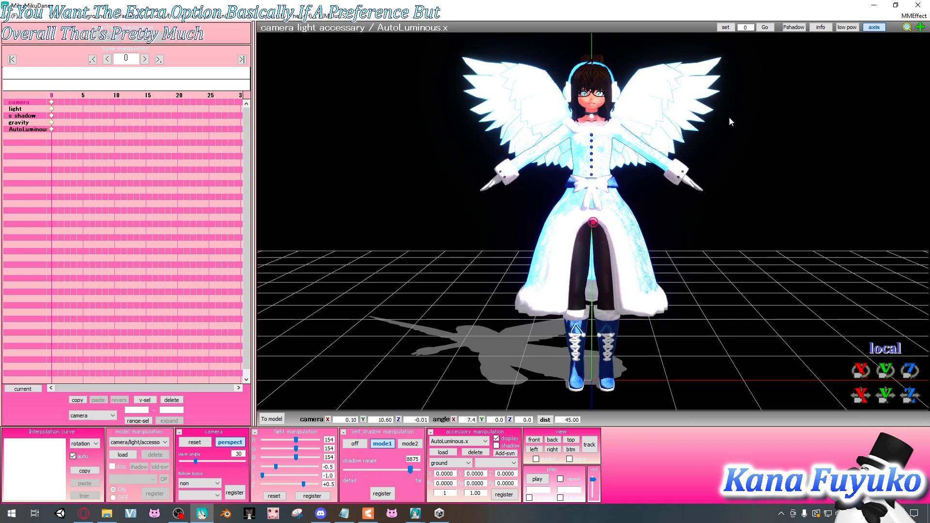
- Open the MMEffect effect file mapping and examine the character model's effect assignment under the AL_EmitterRT render target
left_click(906, 16)
left_click(829, 22)
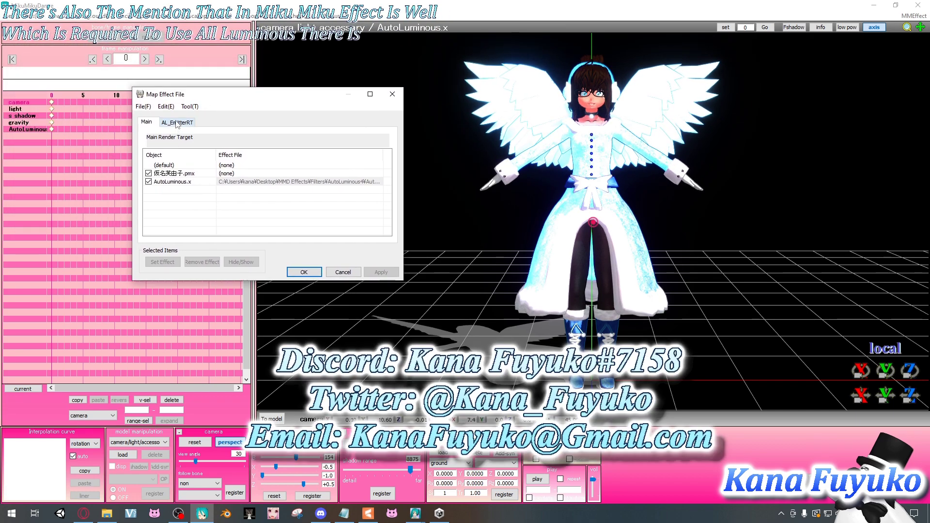
left_click(177, 122)
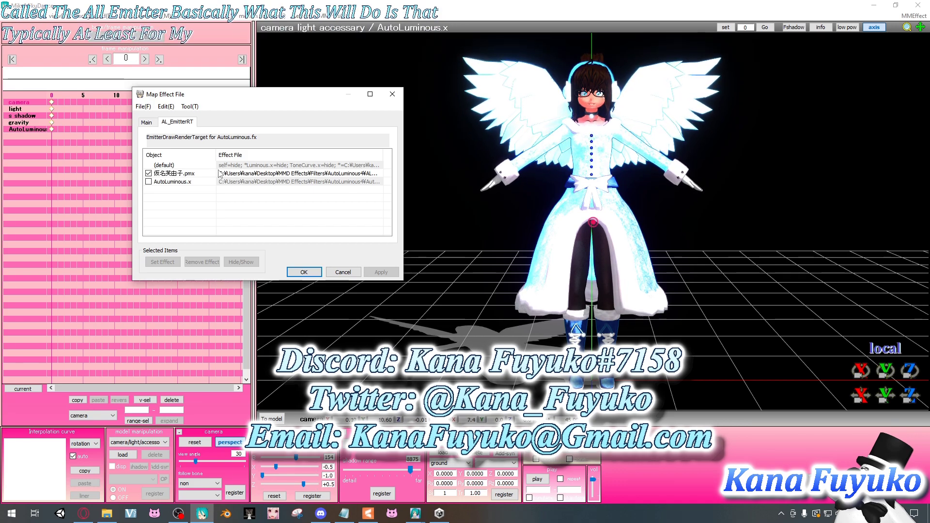
left_click(257, 174)
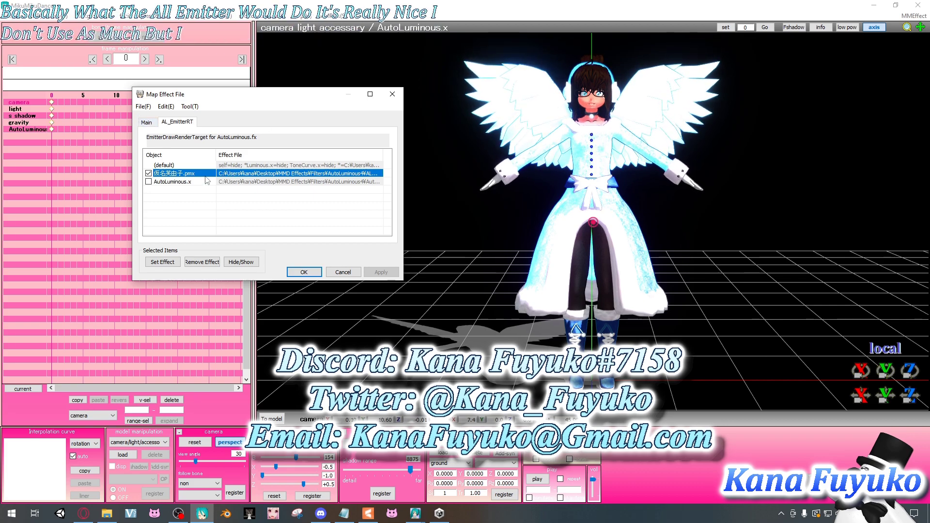
- Compare the model's effect assignments in the Main and AL_EmitterRT render targets, and close the effect mapping without changes
left_click(146, 122)
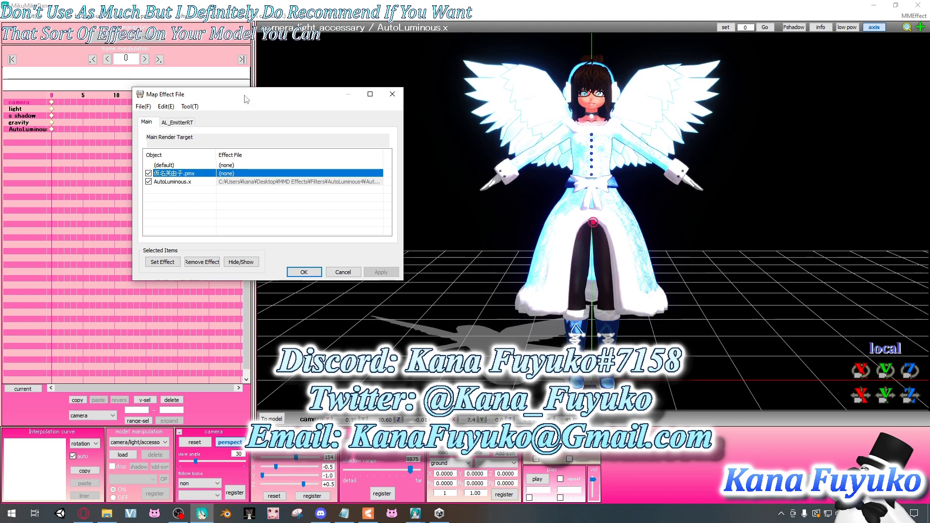
left_click(183, 123)
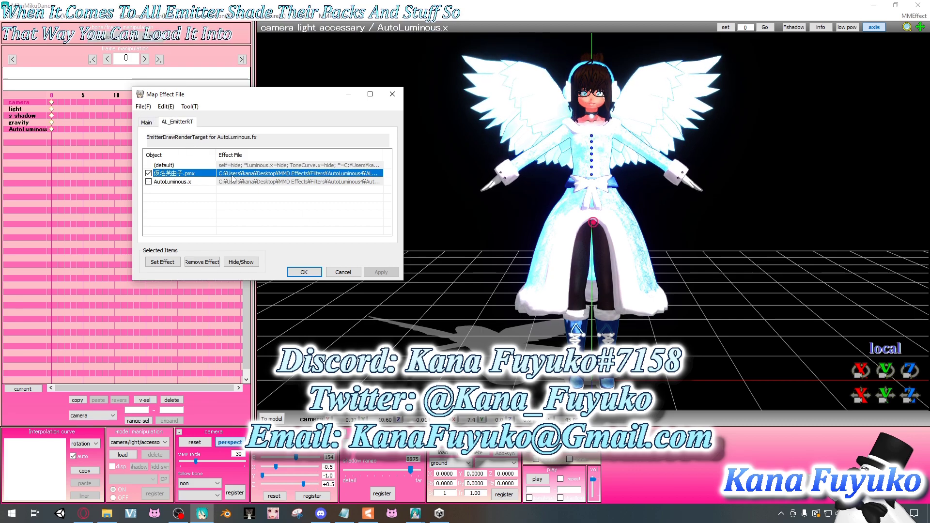
left_click_drag(246, 99, 158, 94)
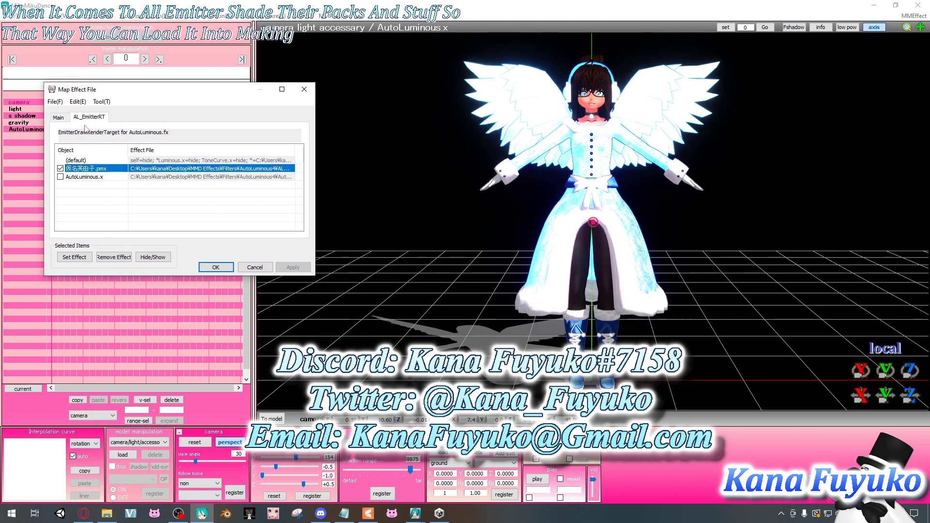
left_click(58, 116)
key("Escape")
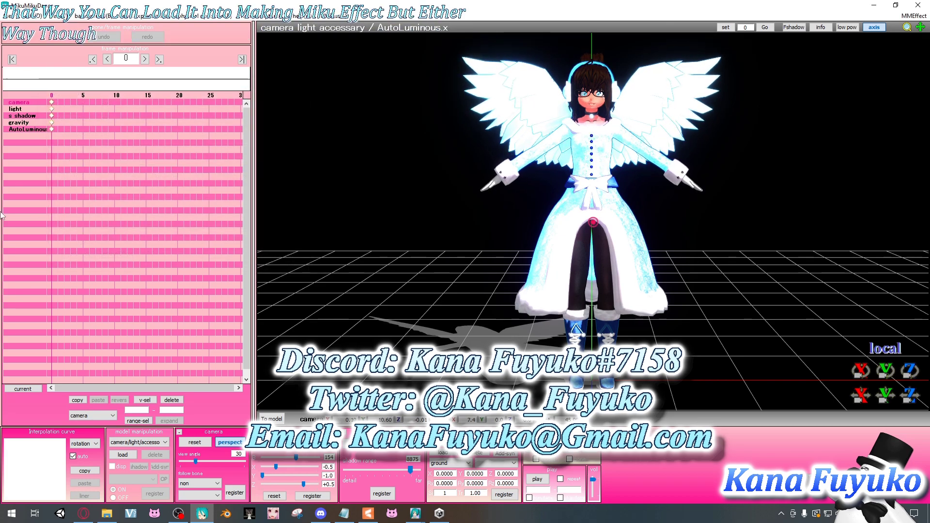
right_click_drag(710, 196, 720, 194)
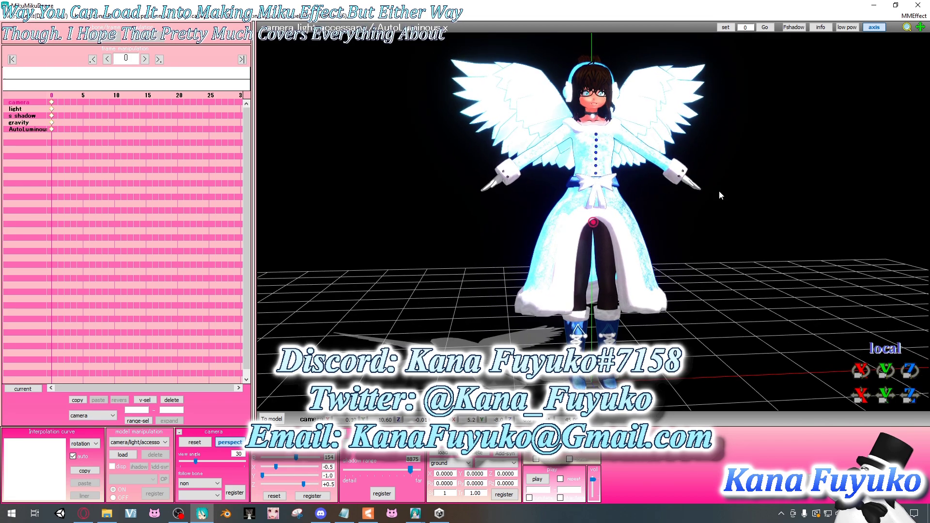